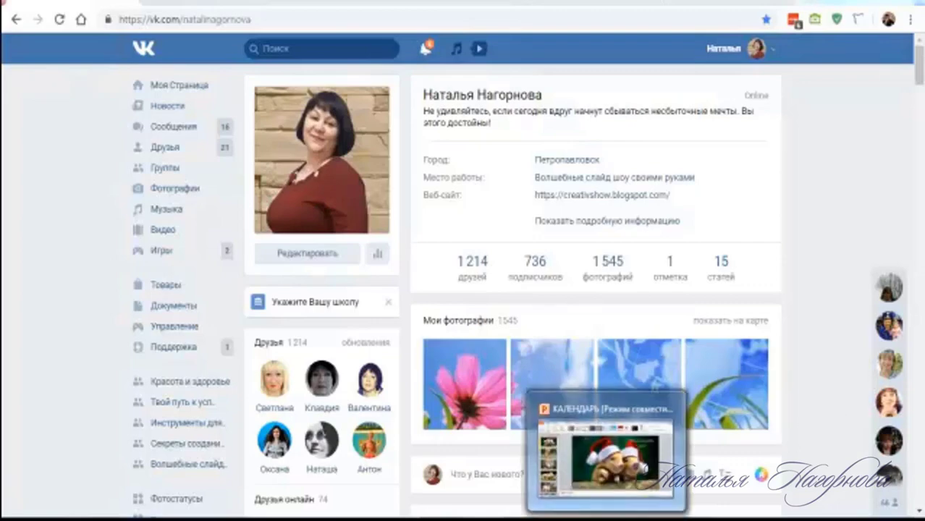
- Leave the VK profile page using the calendar presentation's thumbnail on the taskbar
click(608, 453)
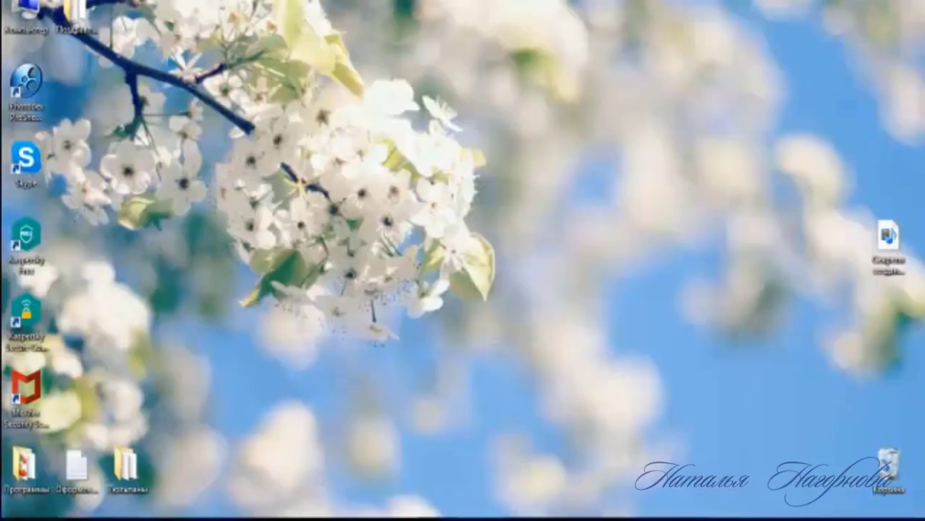
- Launch Microsoft PowerPoint 2010 by searching 'mi' in the Start menu
click(22, 507)
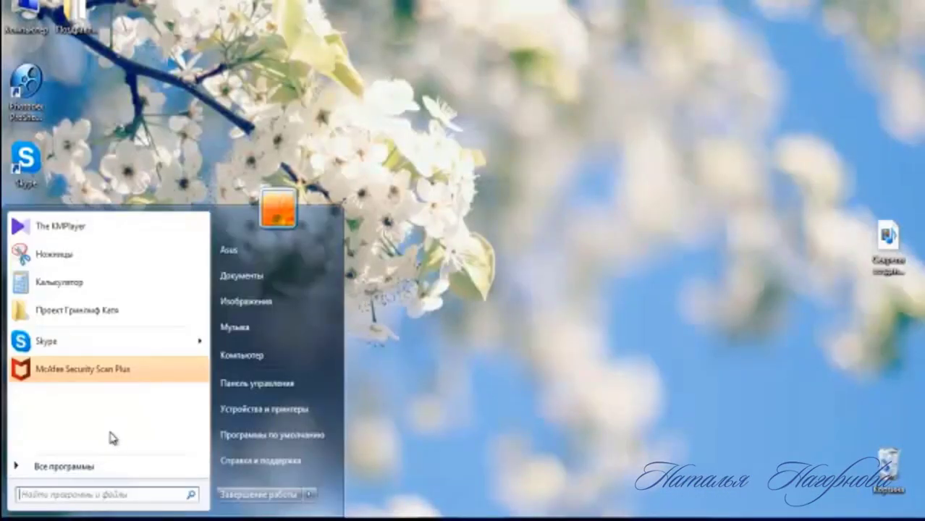
click(89, 470)
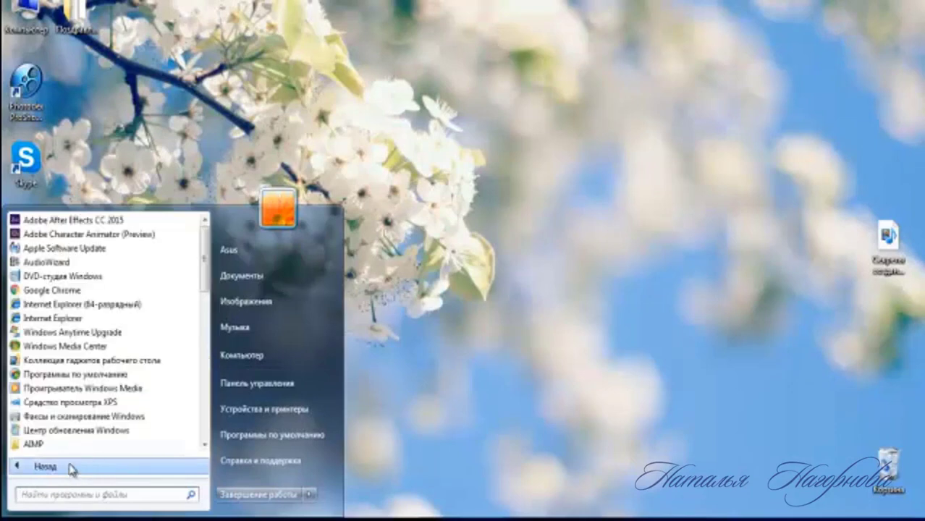
scroll(154, 384, down, 3)
scroll(156, 385, down, 1)
scroll(156, 386, down, 3)
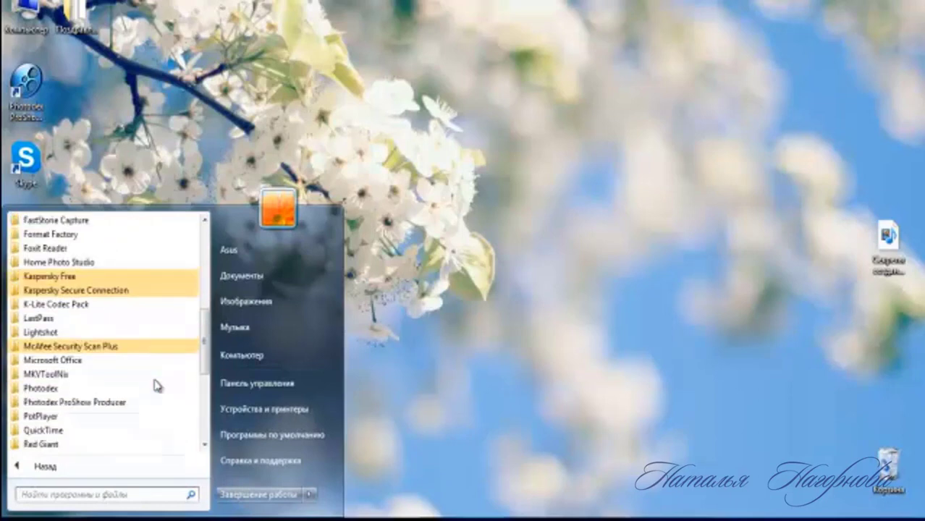
scroll(156, 385, down, 2)
scroll(157, 385, down, 3)
scroll(157, 386, down, 1)
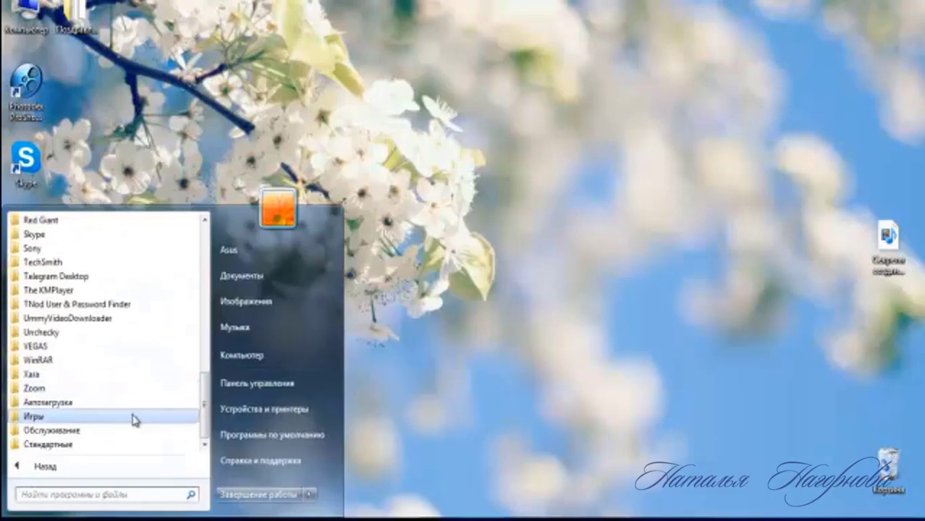
click(116, 444)
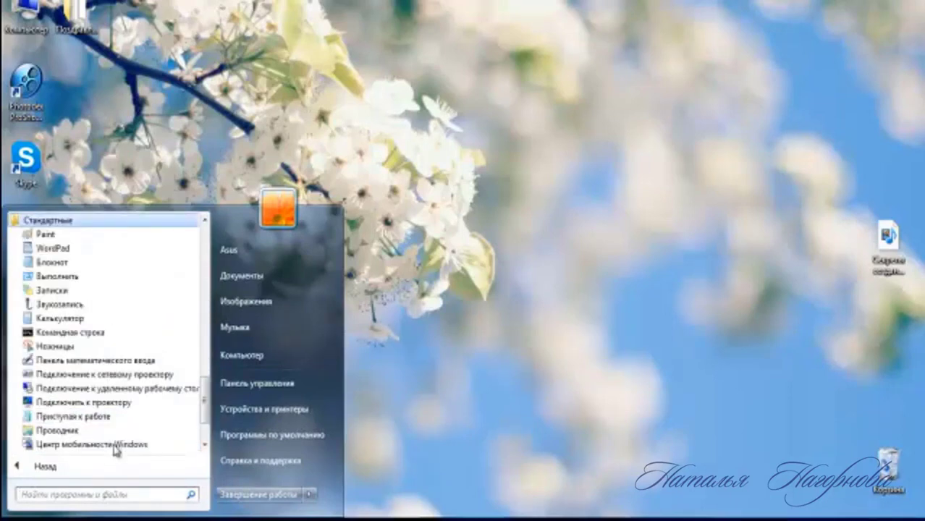
click(104, 495)
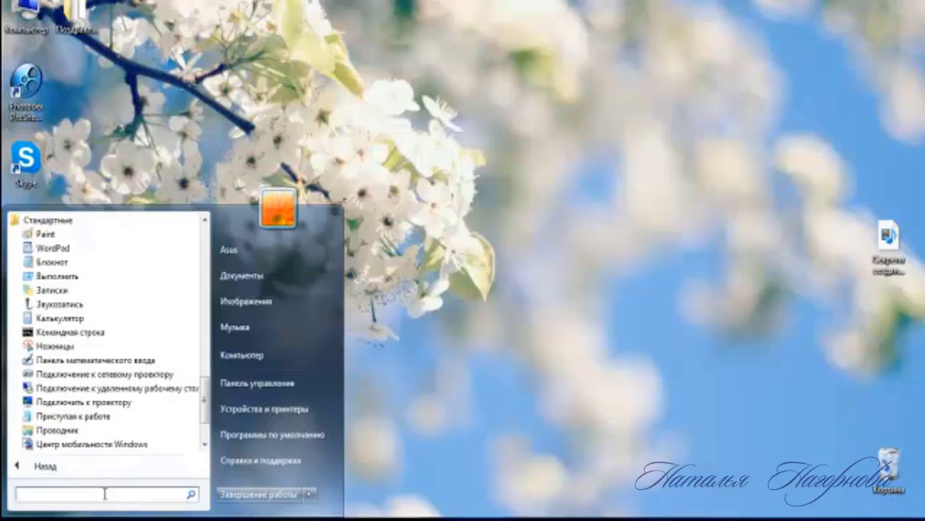
text(m)
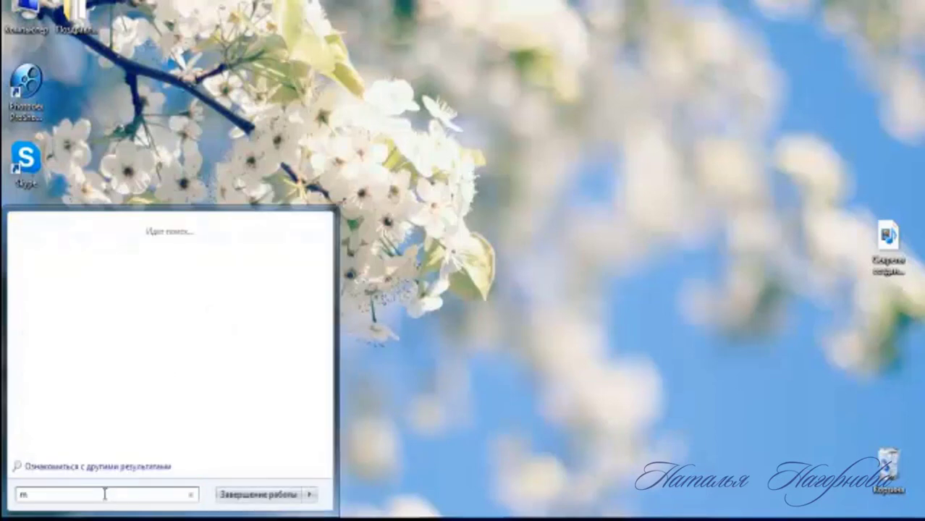
text(i)
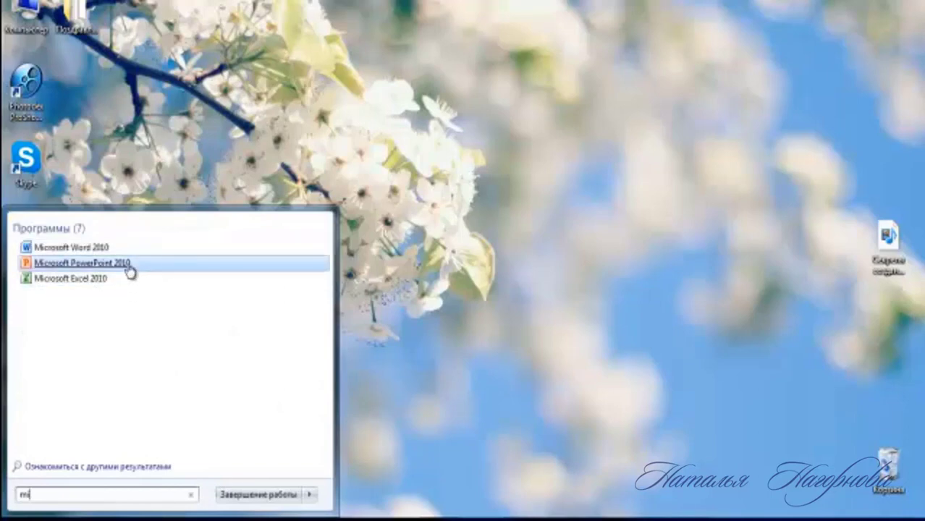
click(130, 270)
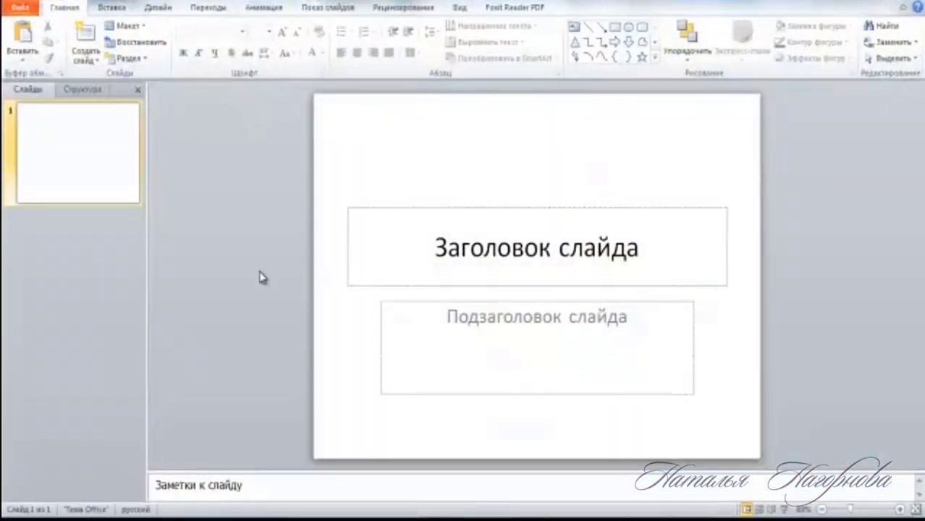
- Add a second slide after the title slide with the Пустой слайд (blank) layout
click(97, 196)
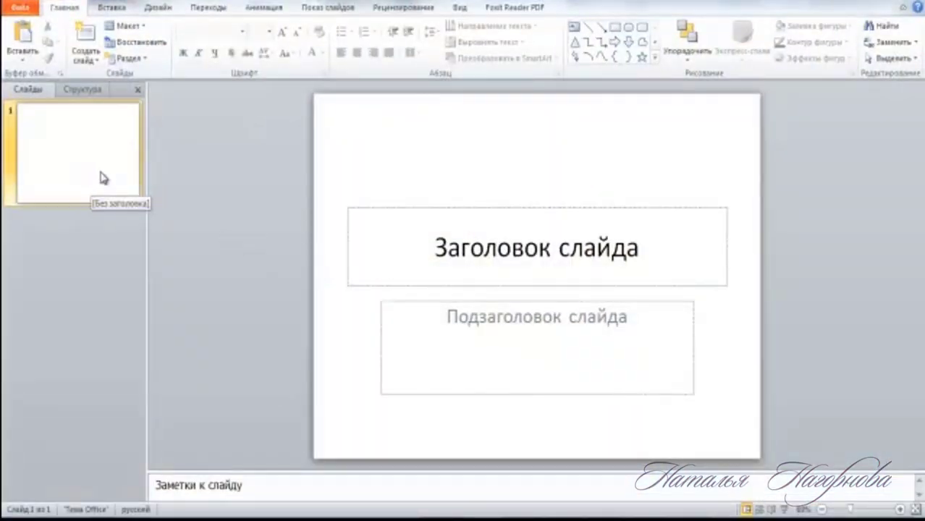
click(86, 34)
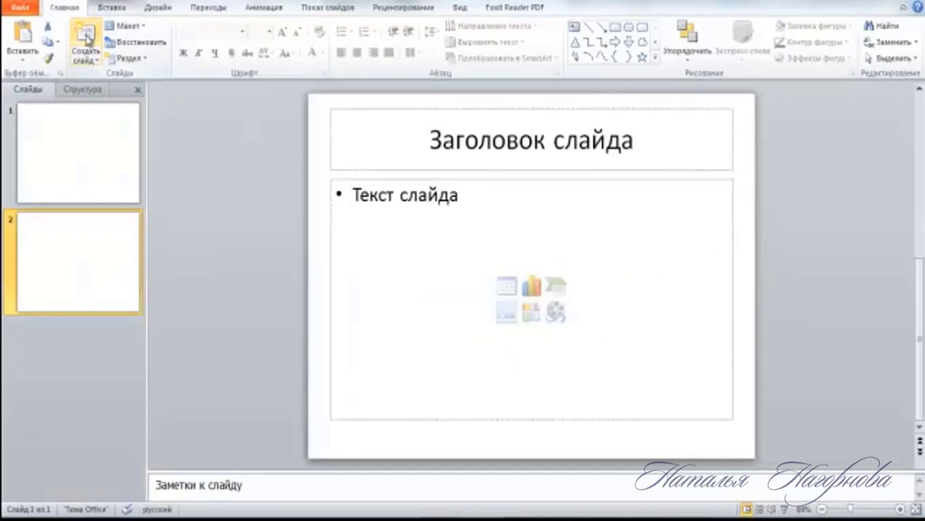
right_click(87, 262)
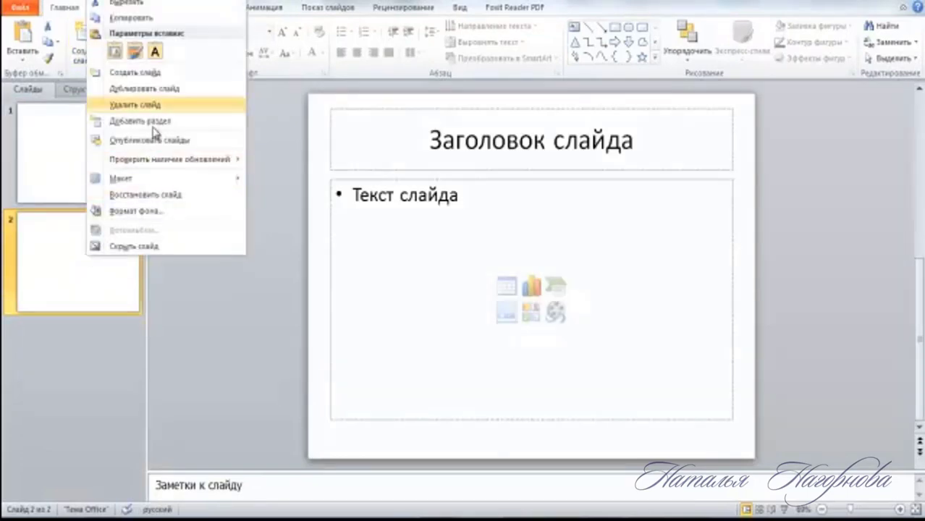
mouse_move(124, 179)
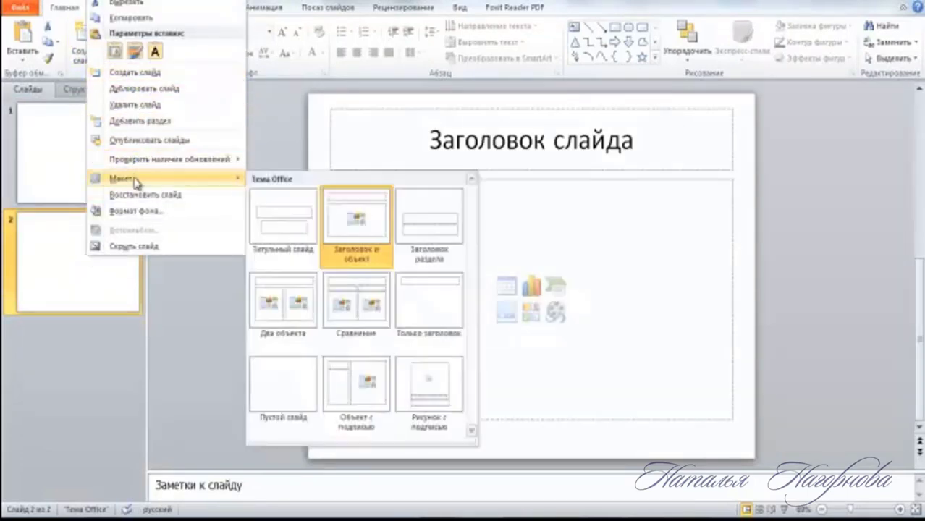
click(269, 392)
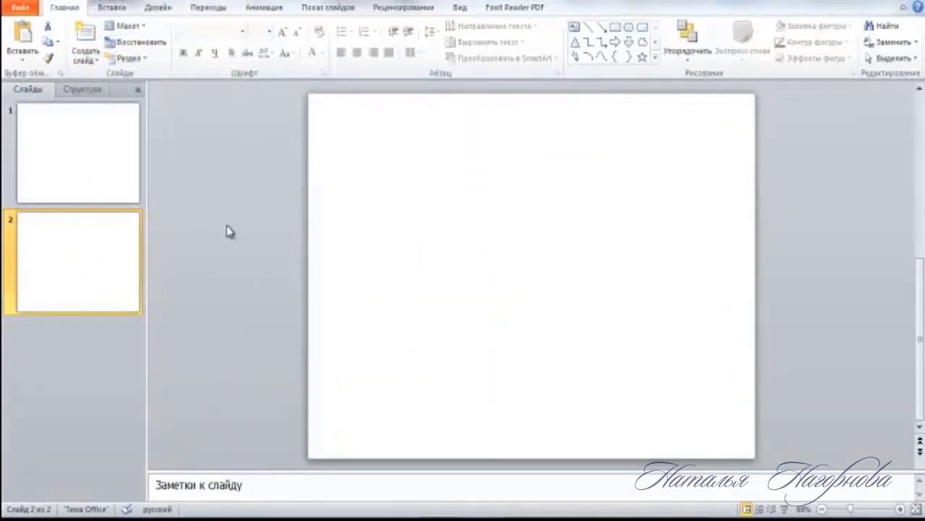
- Search the Office.com templates for 'календарь'
click(22, 8)
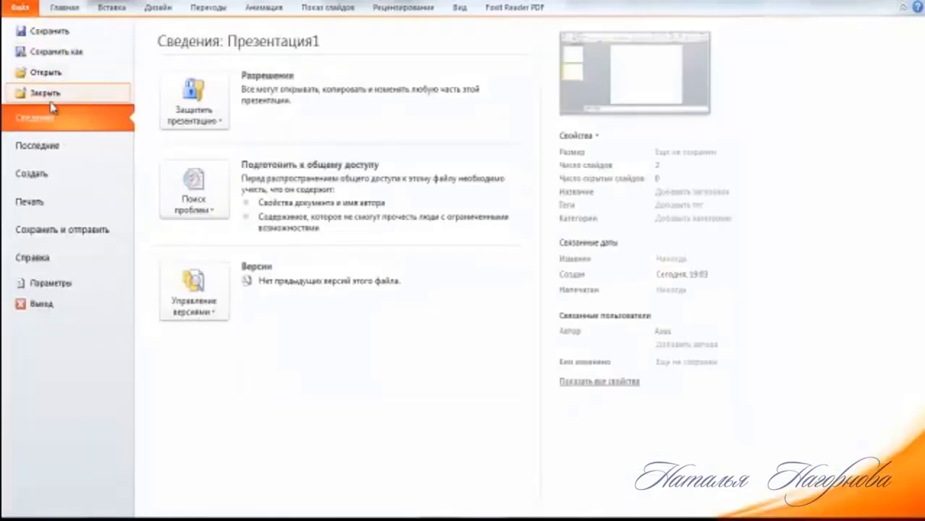
click(55, 179)
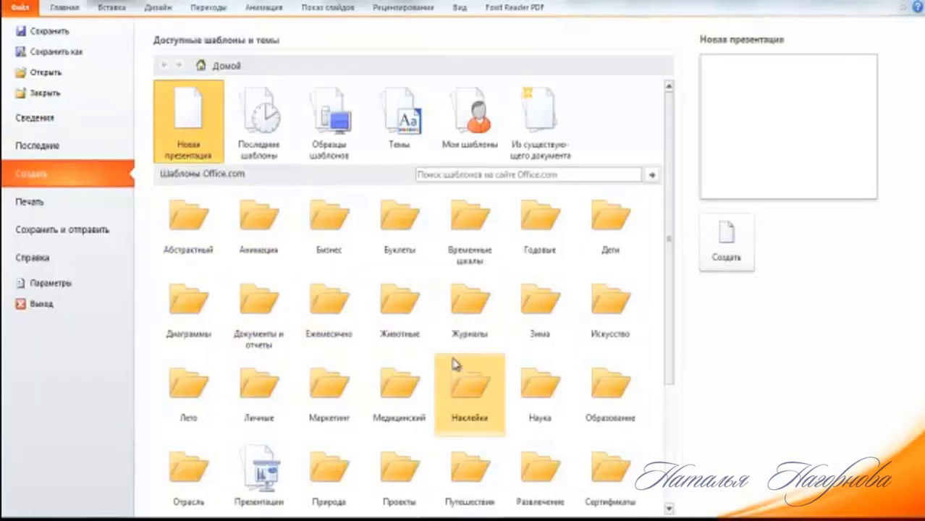
mouse_move(669, 232)
mouse_down()
mouse_move(666, 351)
mouse_move(681, 256)
mouse_up()
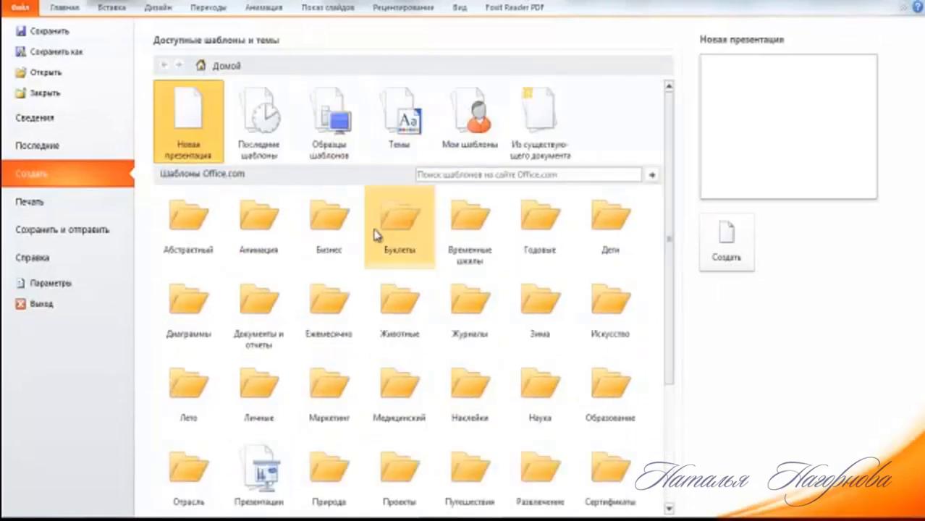
click(449, 176)
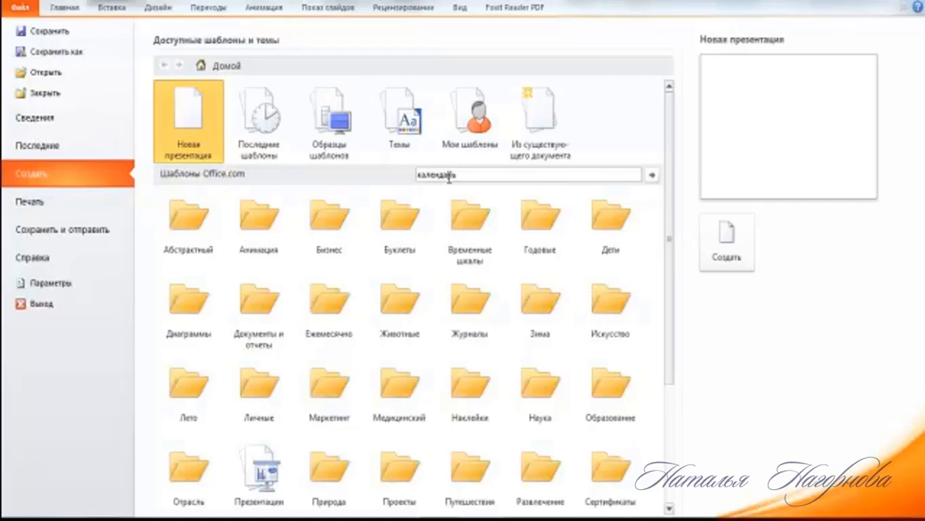
click(653, 178)
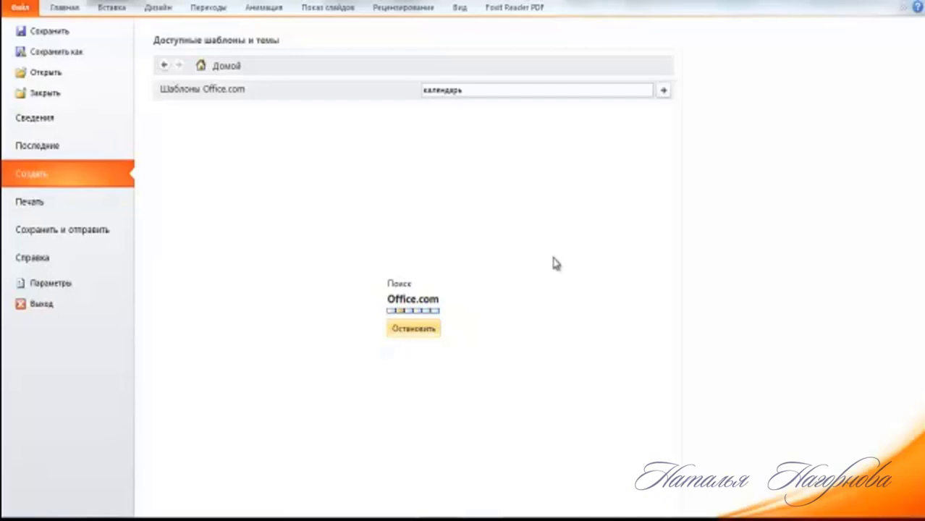
- Close Презентация1 without saving the changes
key(Escape)
key(alt+F4)
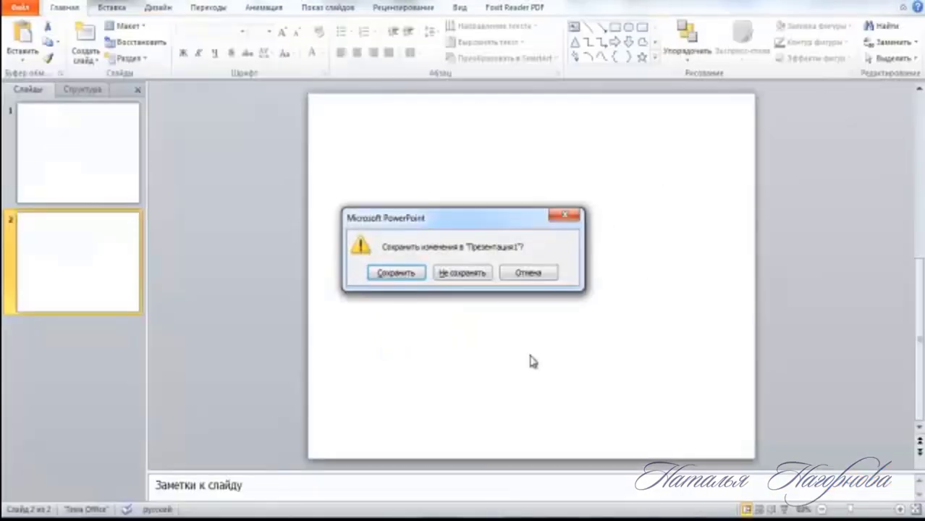
click(464, 271)
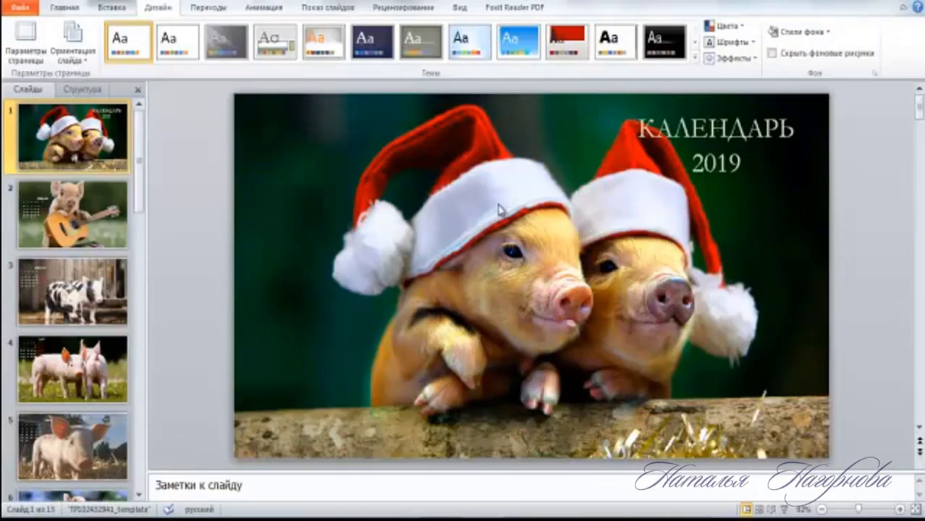
- Select the КАЛЕНДАРЬ 2019 title and check the font list, leaving the font unchanged
drag(637, 128, 799, 155)
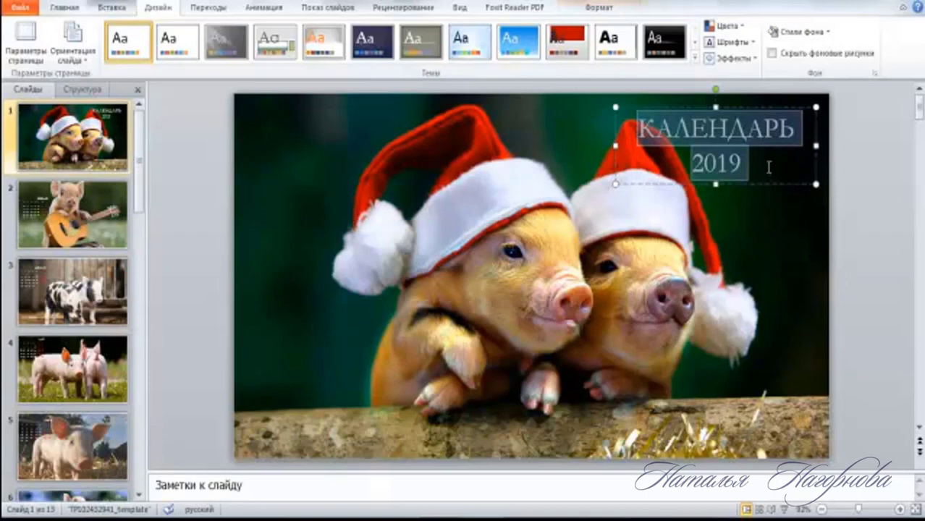
click(762, 164)
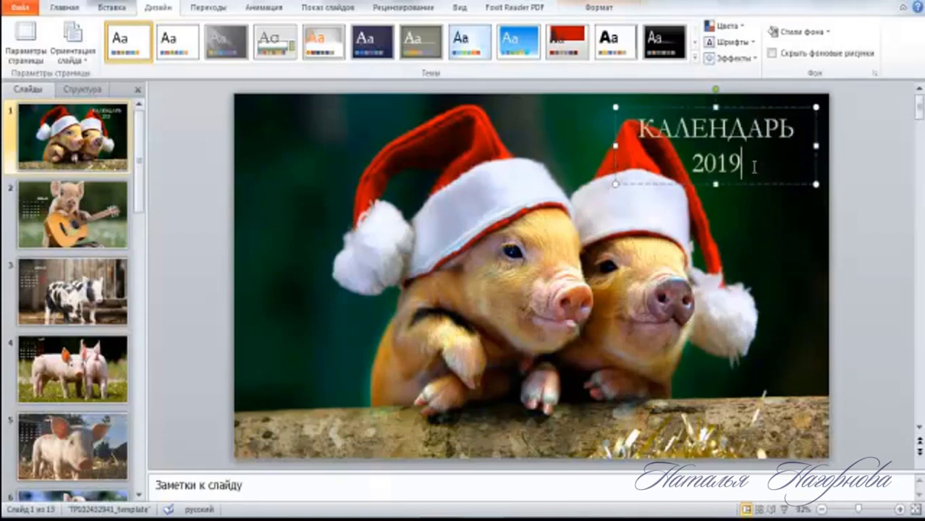
drag(754, 166, 630, 132)
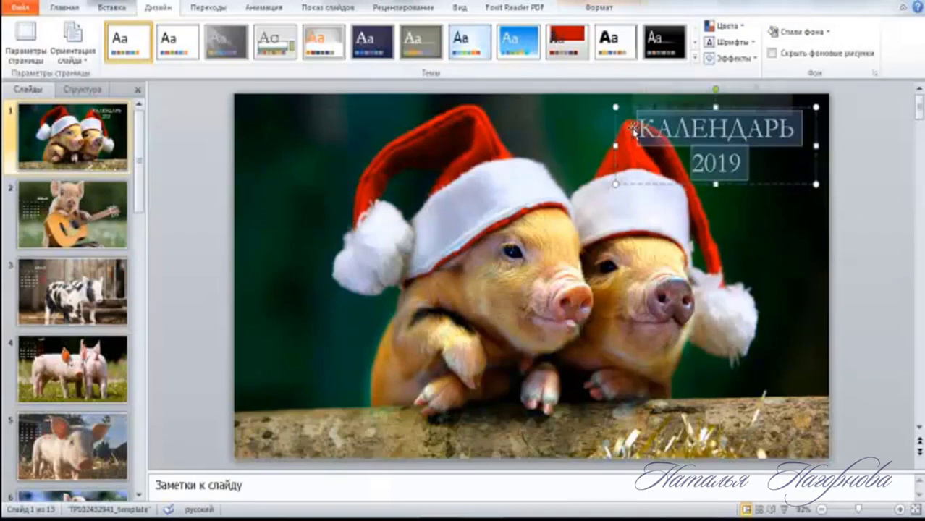
click(64, 7)
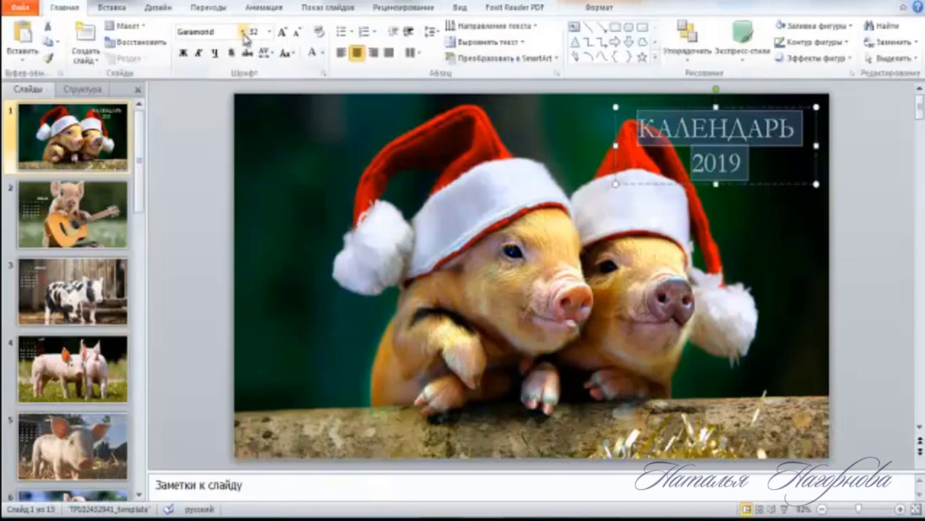
click(243, 32)
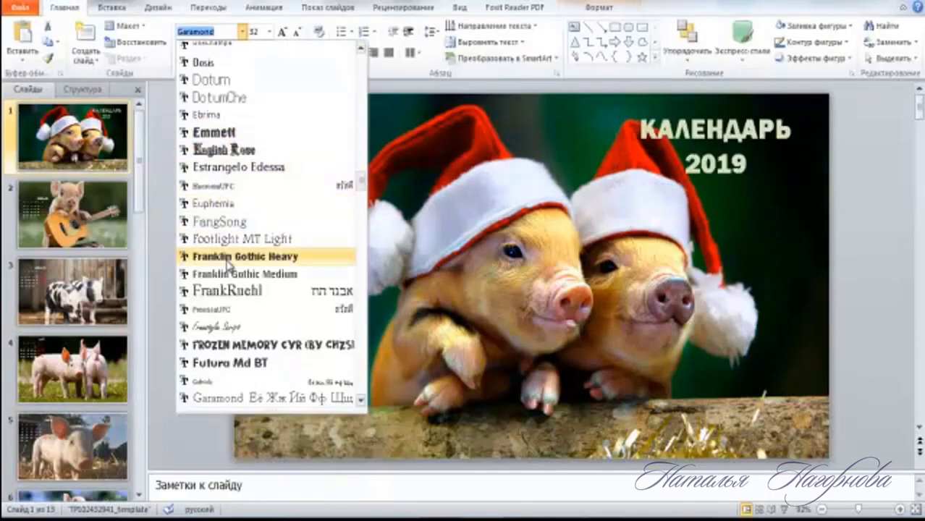
click(547, 129)
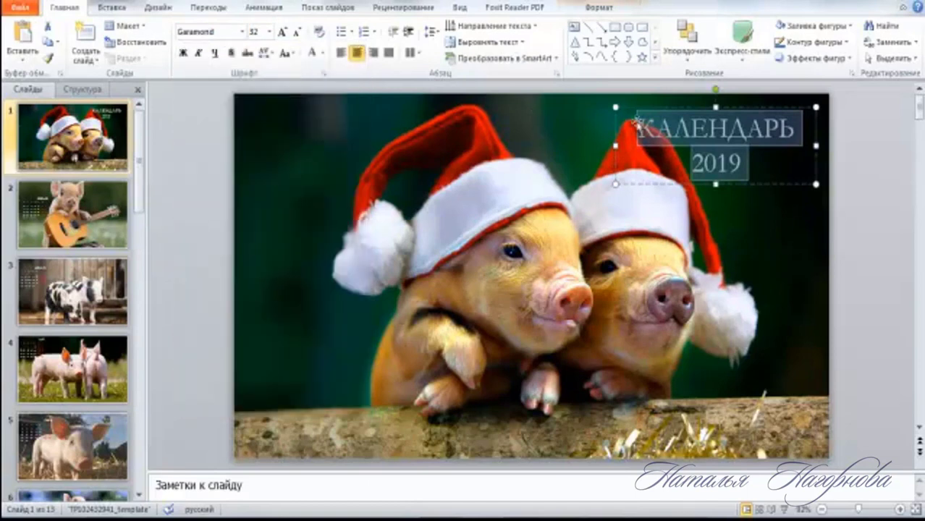
- Move the КАЛЕНДАРЬ 2019 text box to the cover's top-right, then view the January slide
click(743, 192)
click(722, 129)
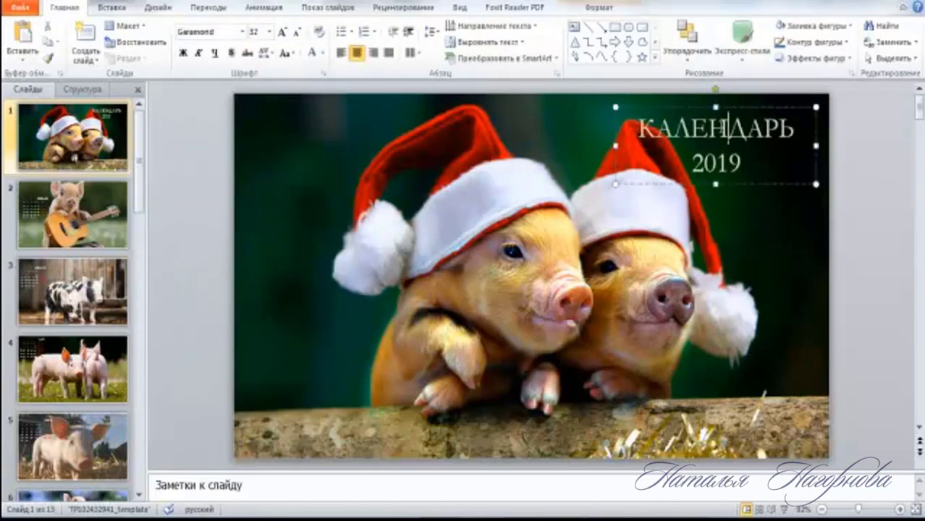
mouse_move(709, 109)
mouse_down()
mouse_move(341, 115)
mouse_move(708, 111)
mouse_up()
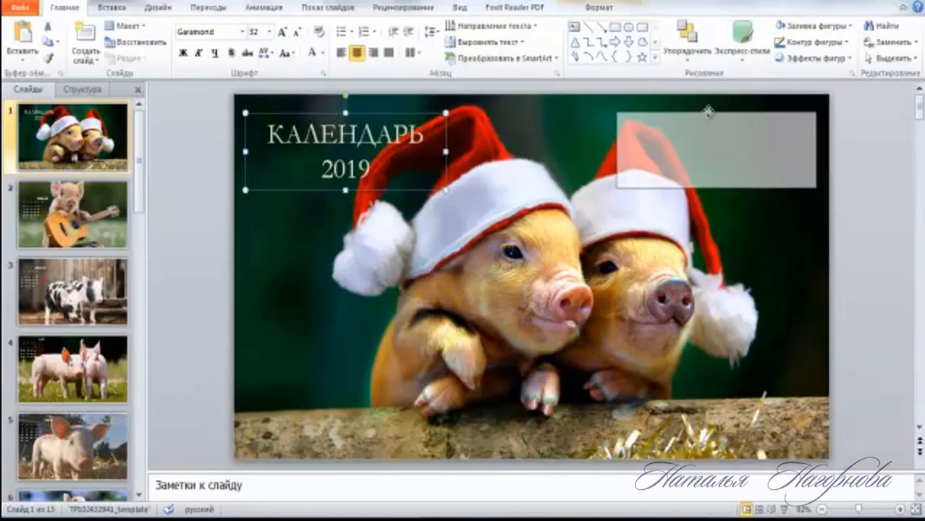
drag(709, 111, 713, 107)
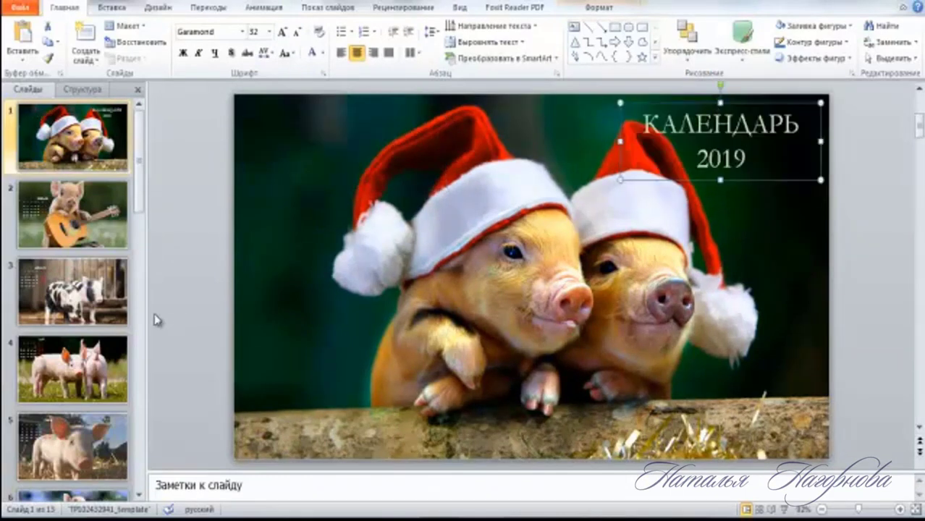
click(103, 244)
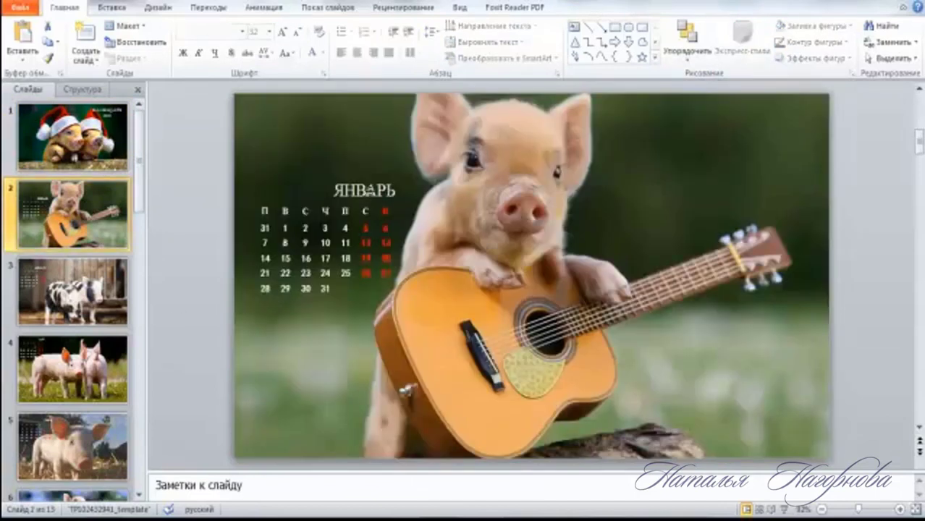
drag(334, 189, 398, 191)
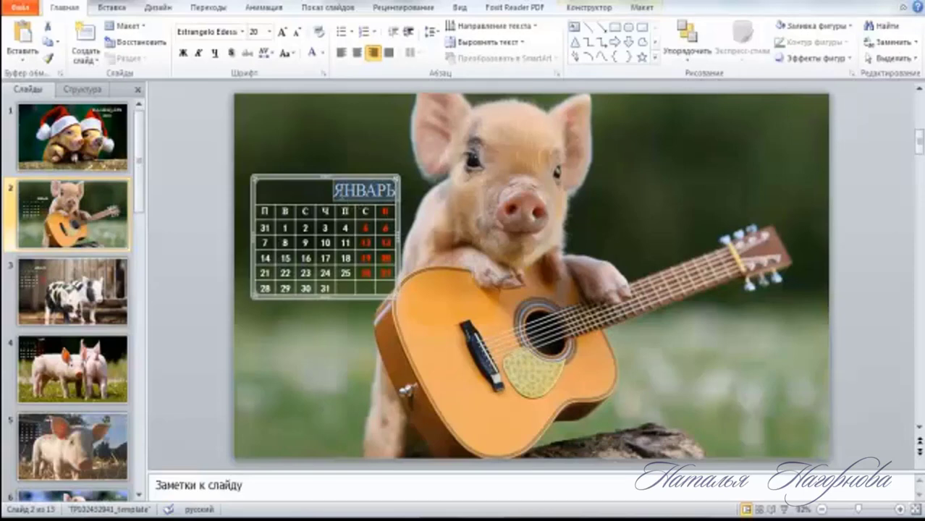
click(309, 139)
click(318, 190)
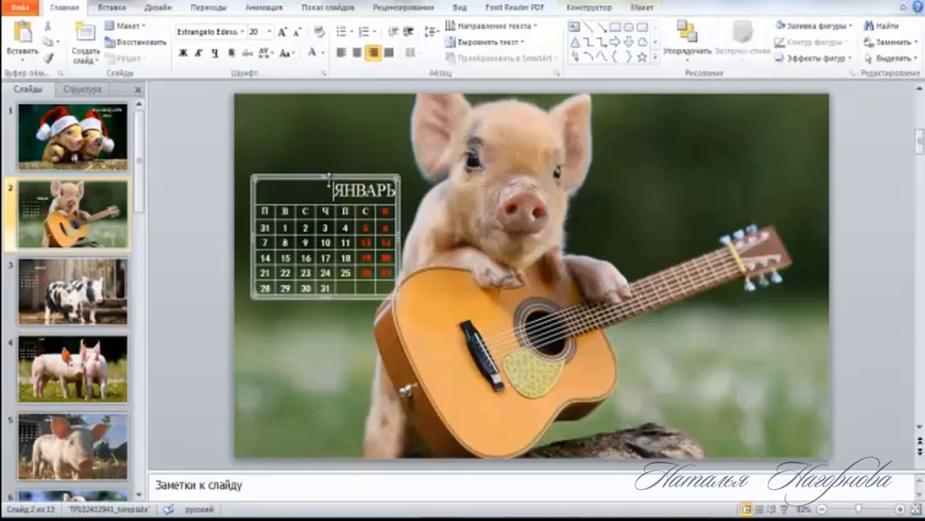
drag(333, 190, 397, 190)
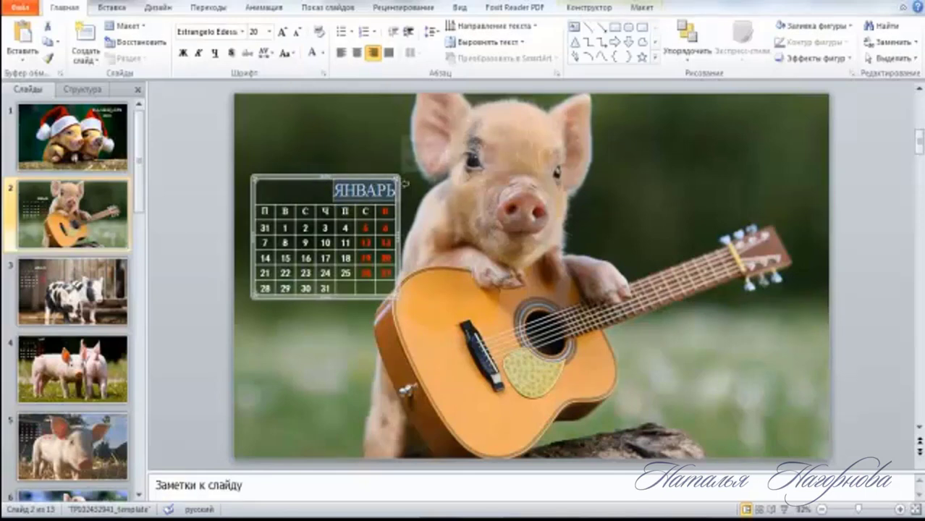
click(342, 53)
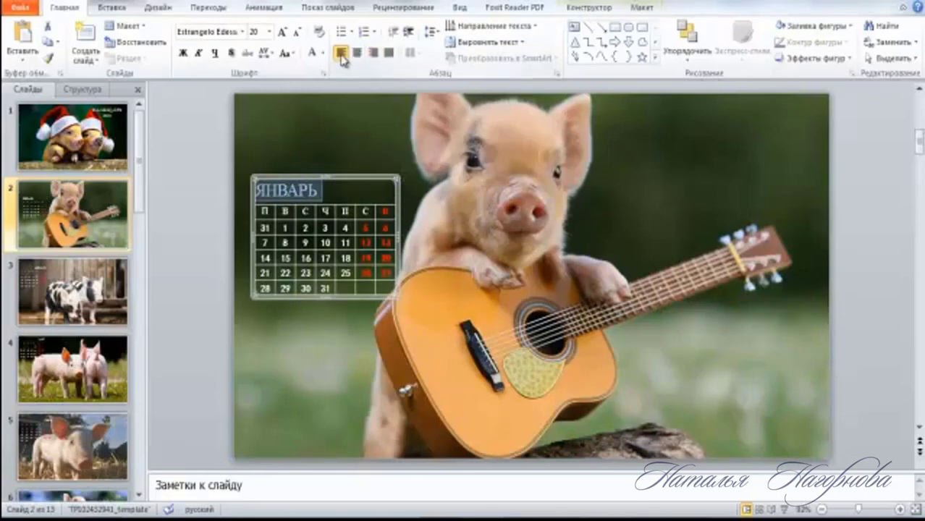
click(356, 53)
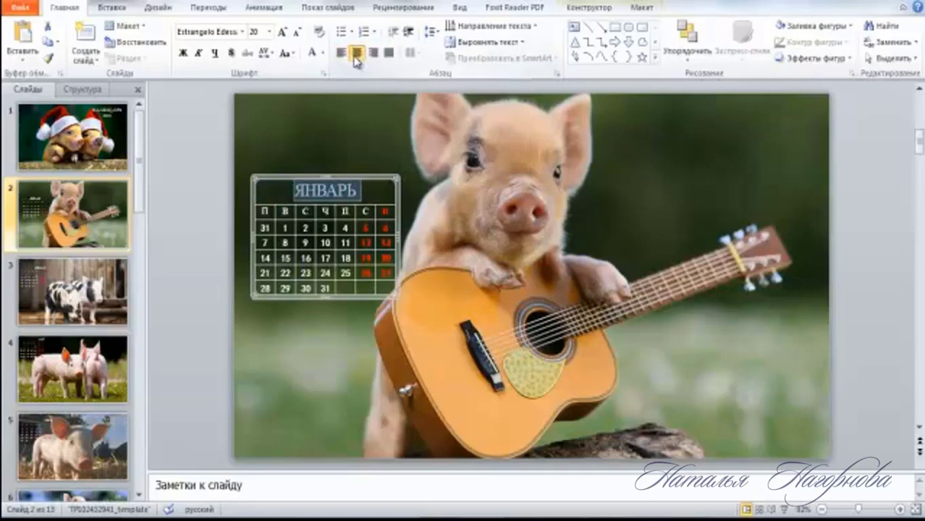
click(372, 57)
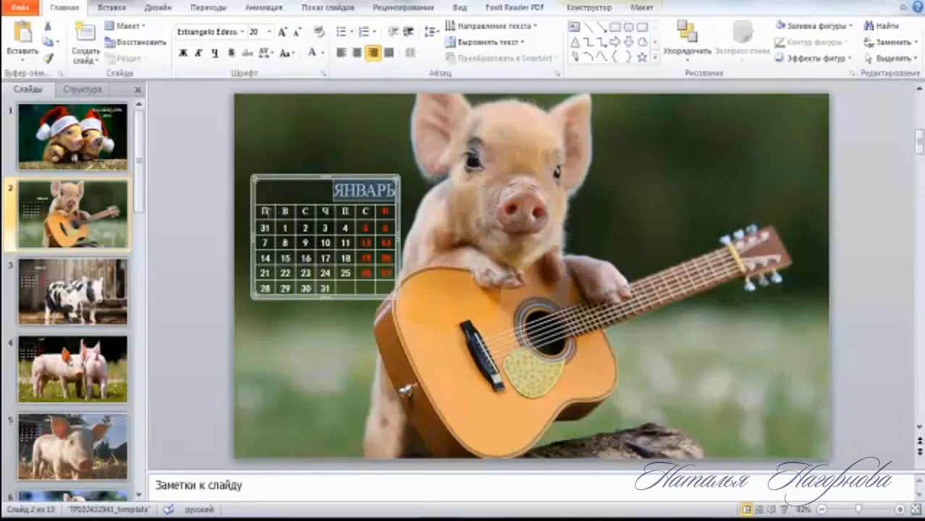
mouse_move(265, 211)
mouse_down()
mouse_move(345, 212)
mouse_move(337, 288)
mouse_up()
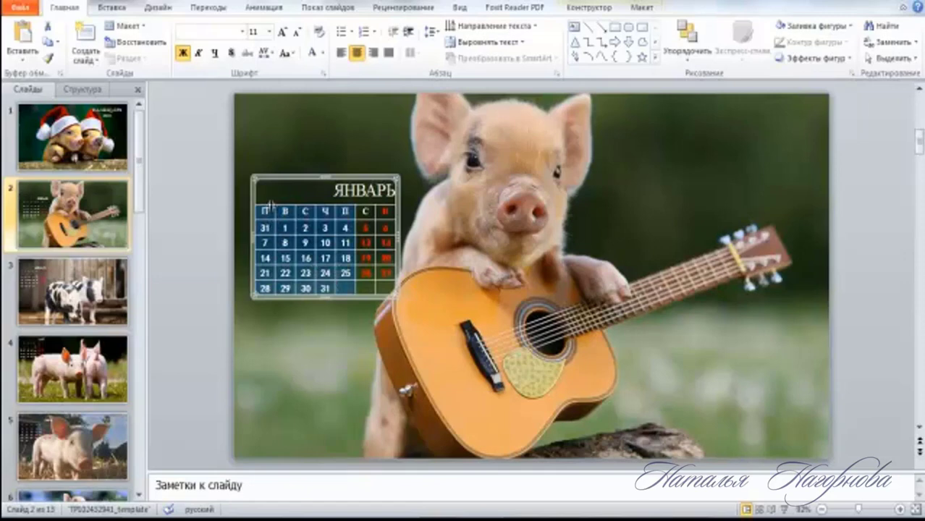
click(364, 211)
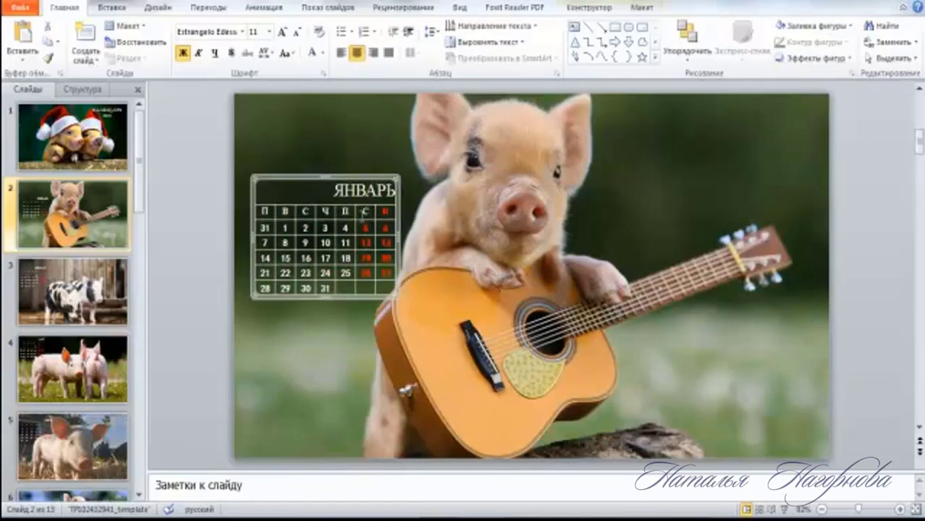
double_click(364, 211)
- Colour the Saturday header С in the January table red
click(364, 212)
double_click(365, 212)
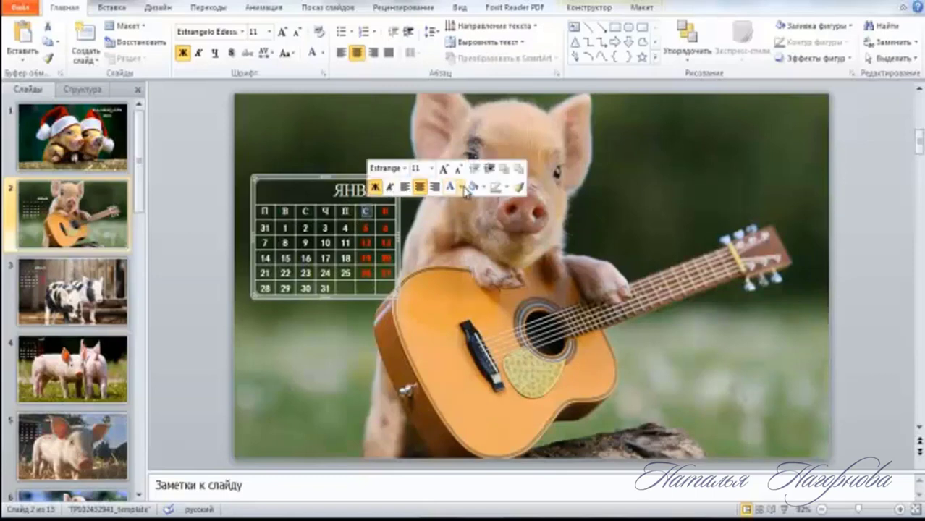
click(461, 188)
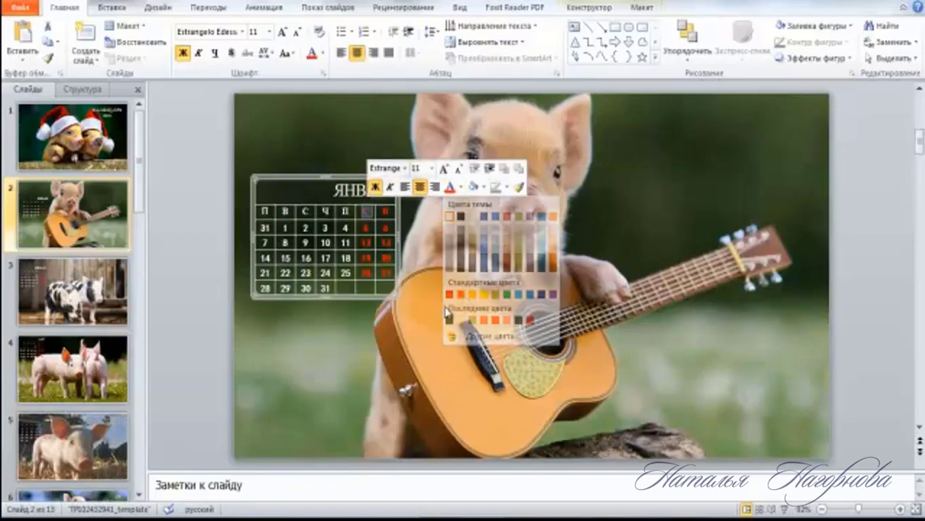
click(460, 294)
- Try other sizes on the table's weekday and date cells, keeping them at 11 pt
click(297, 359)
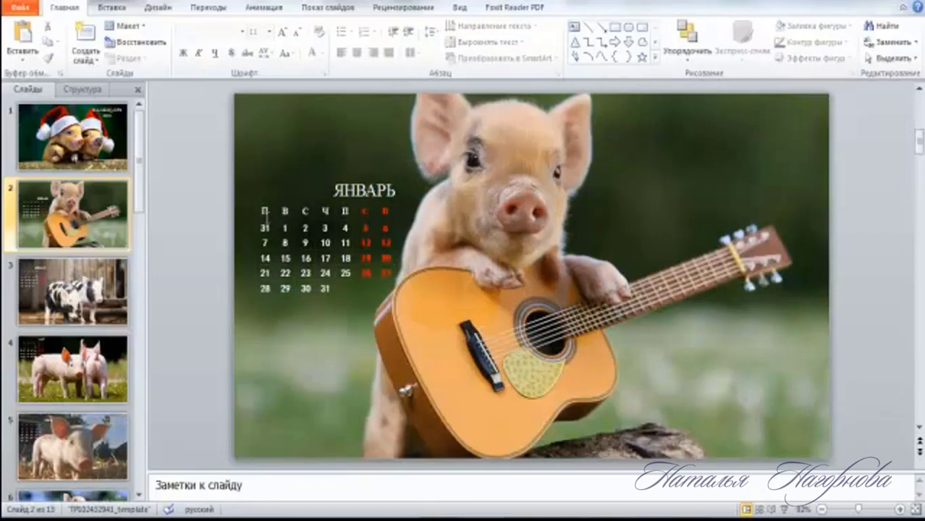
click(264, 211)
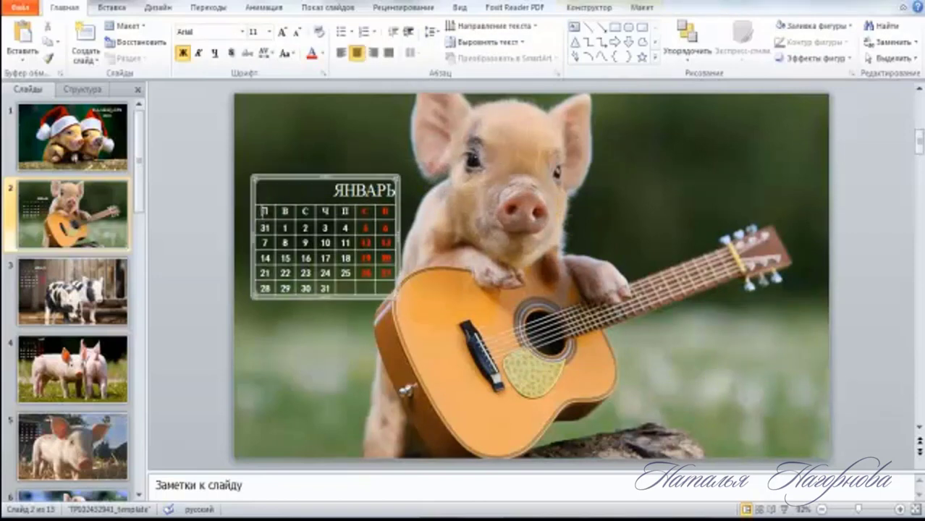
drag(264, 211, 344, 288)
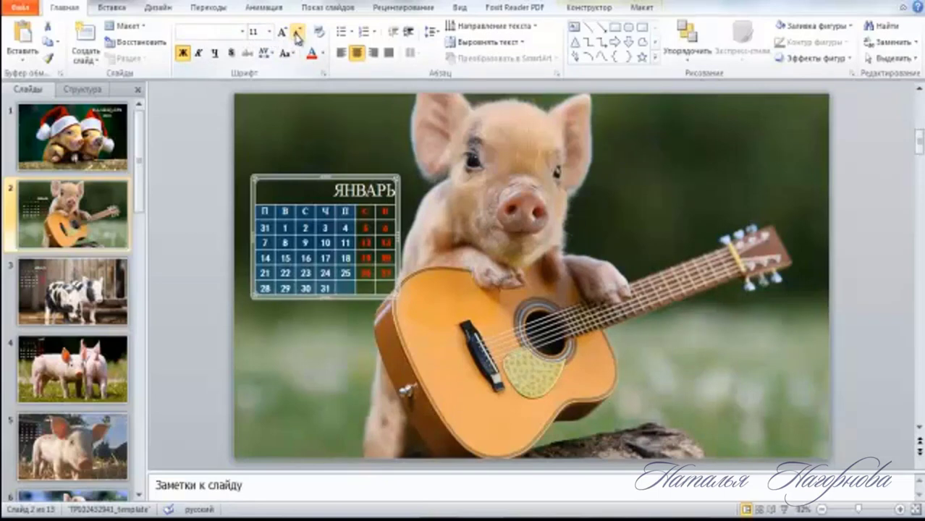
click(296, 39)
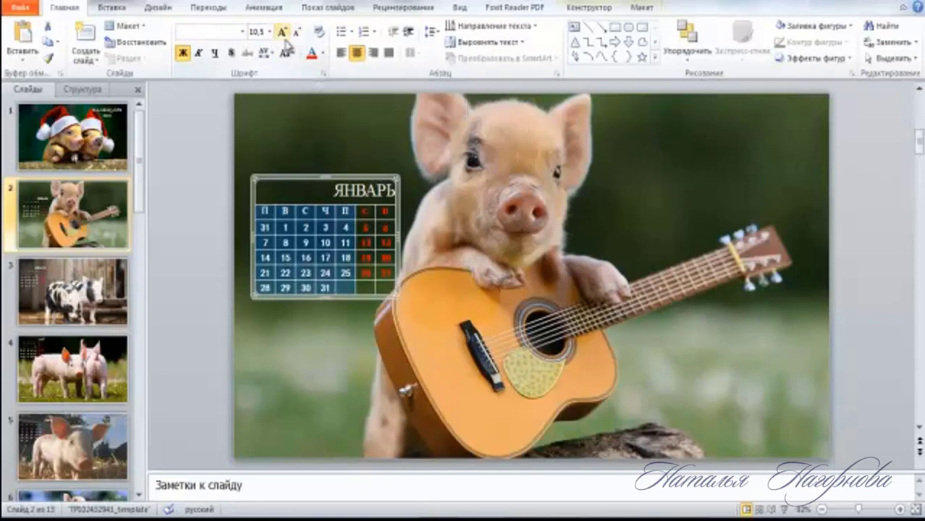
click(282, 33)
click(269, 32)
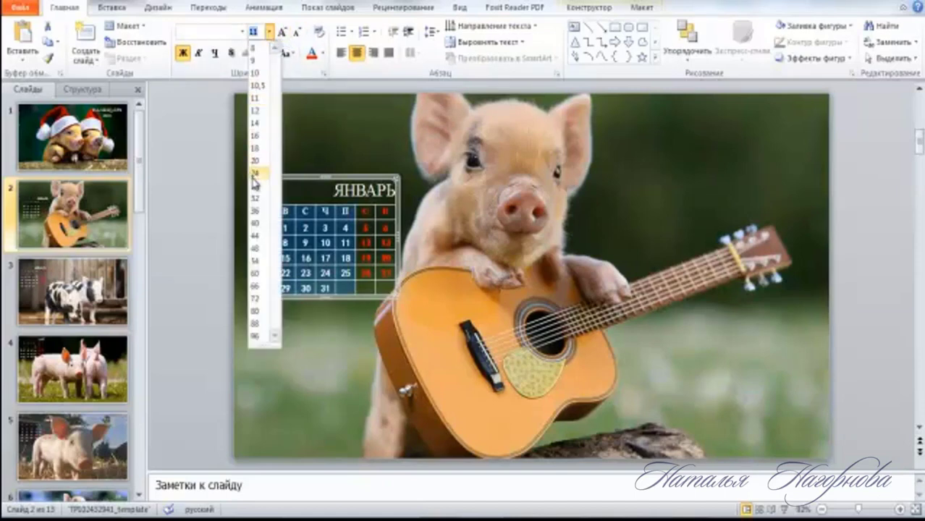
click(322, 119)
click(272, 319)
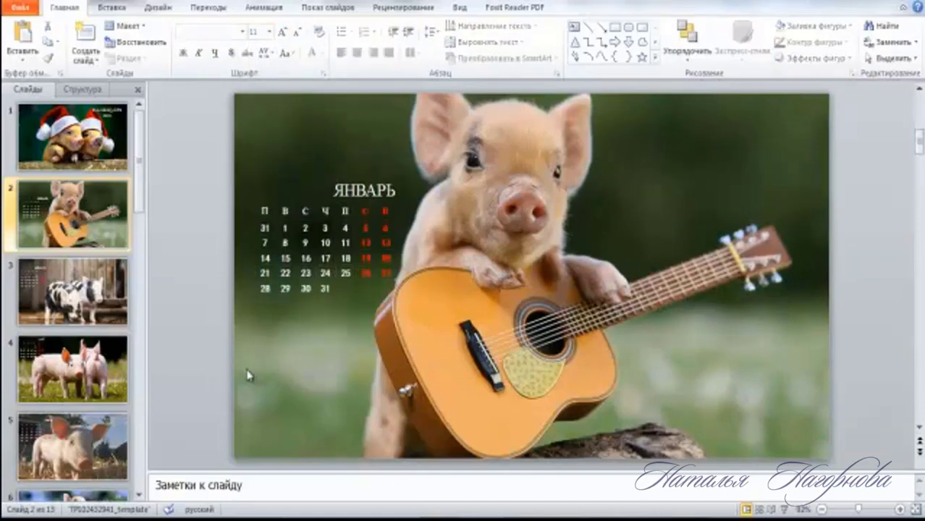
- Go to slide 13, the ДЕКАБРЬ page with two white goats, and show the Design options
scroll(93, 334, down, 1)
scroll(422, 241, down, 4)
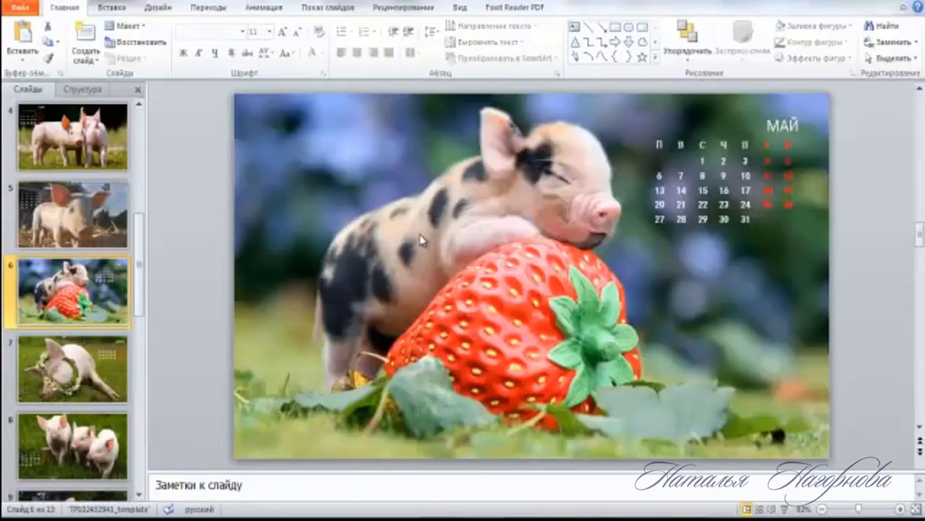
scroll(422, 241, down, 1)
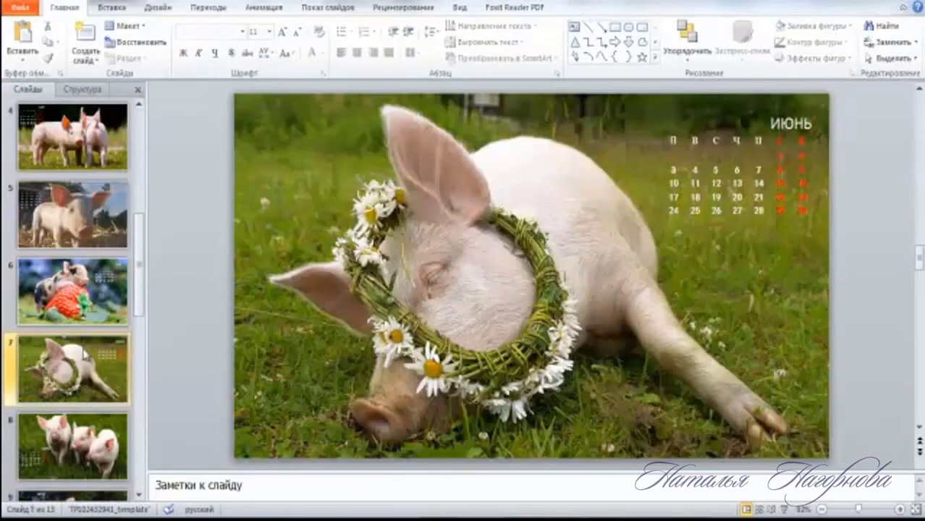
scroll(84, 355, down, 5)
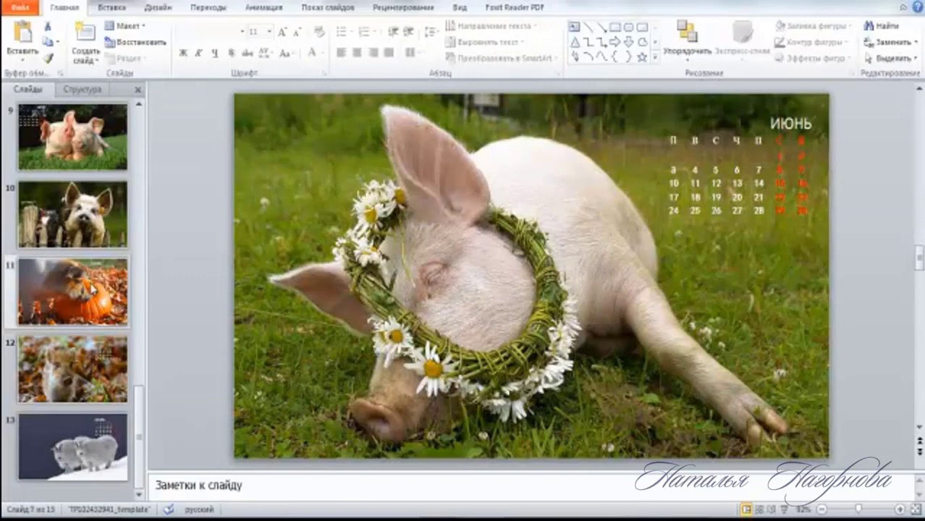
click(91, 279)
click(91, 369)
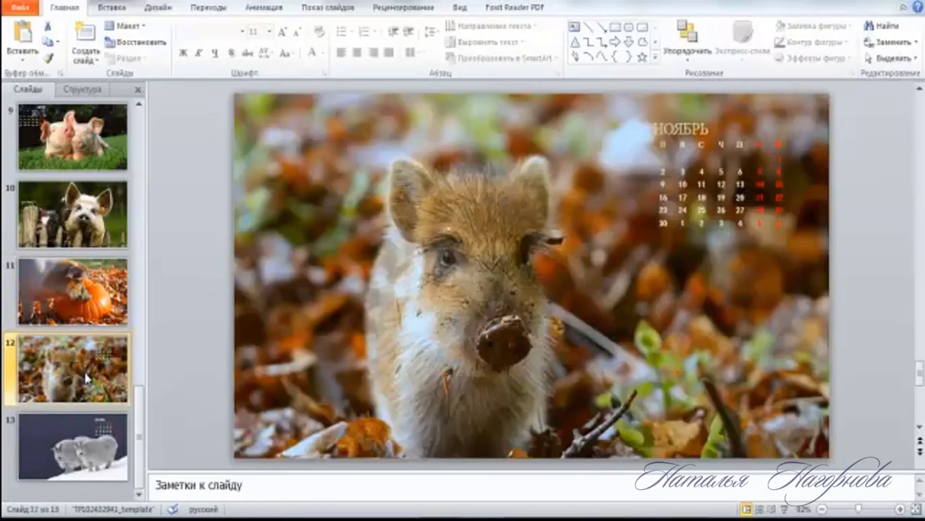
click(90, 449)
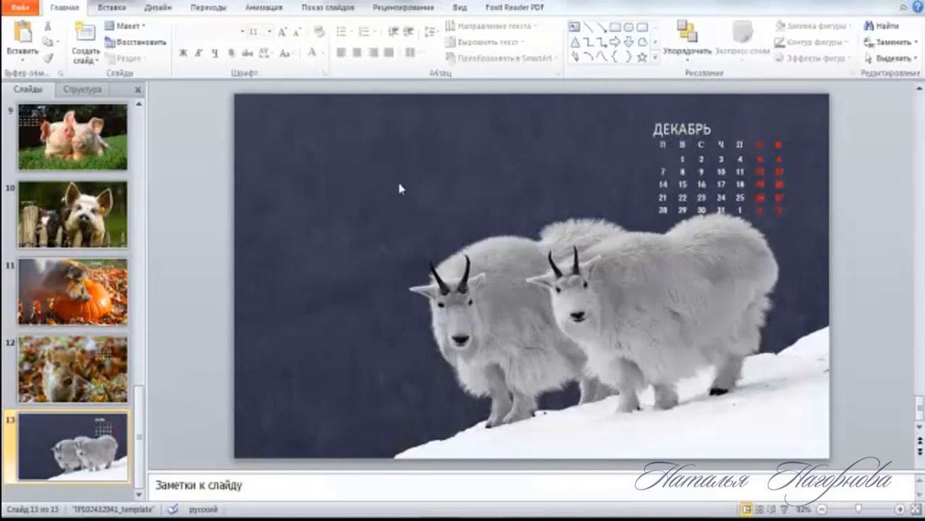
click(155, 8)
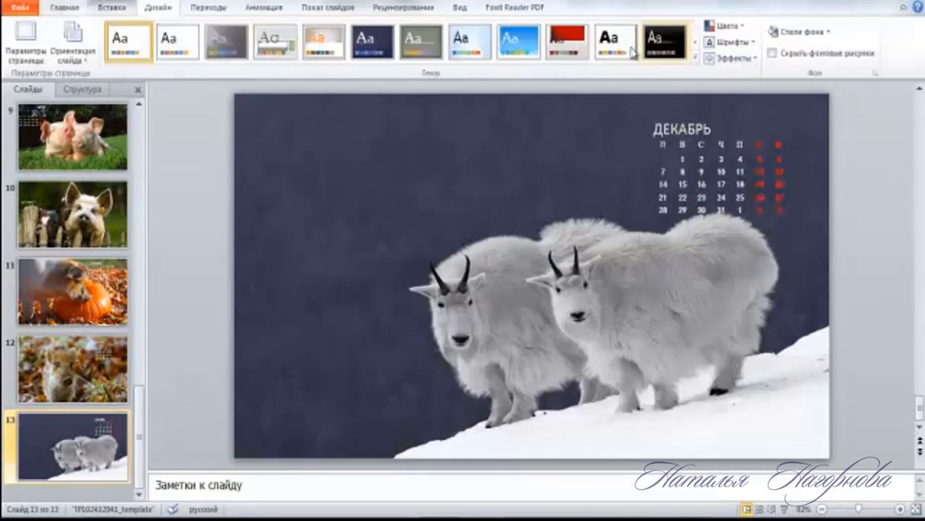
- Fill slide 13's background with picture 15, the striped wild piglets in snow
click(802, 33)
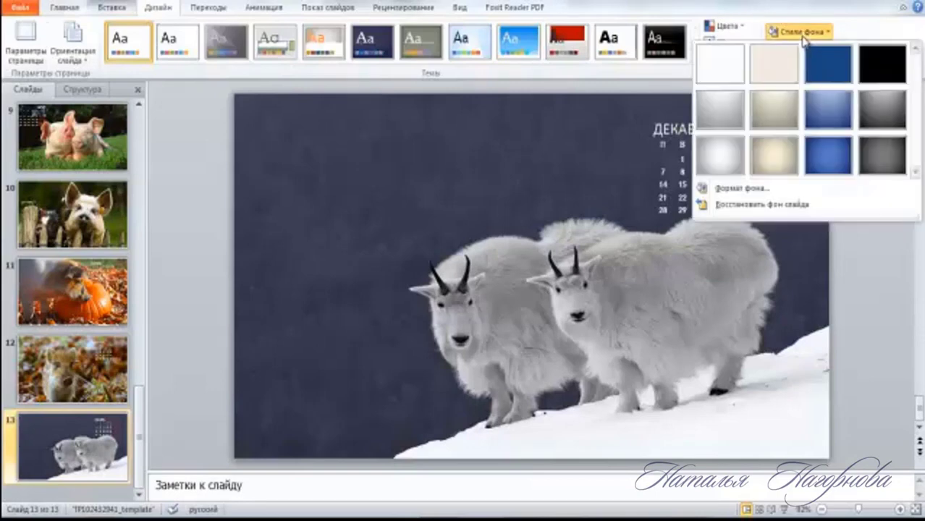
click(749, 189)
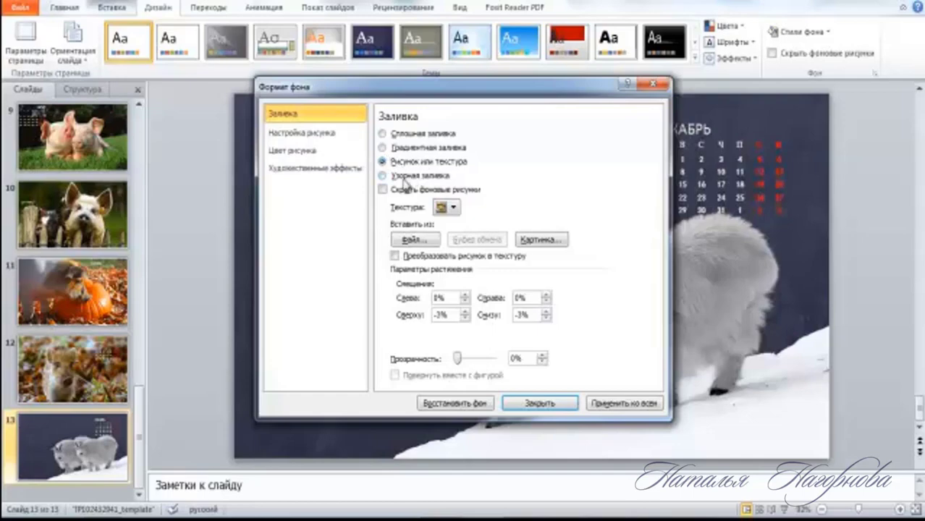
click(423, 241)
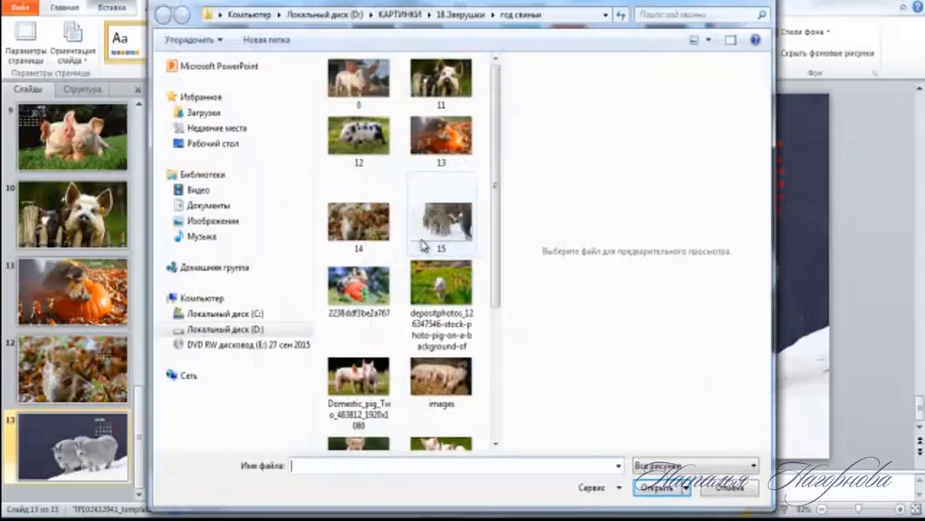
drag(496, 165, 496, 200)
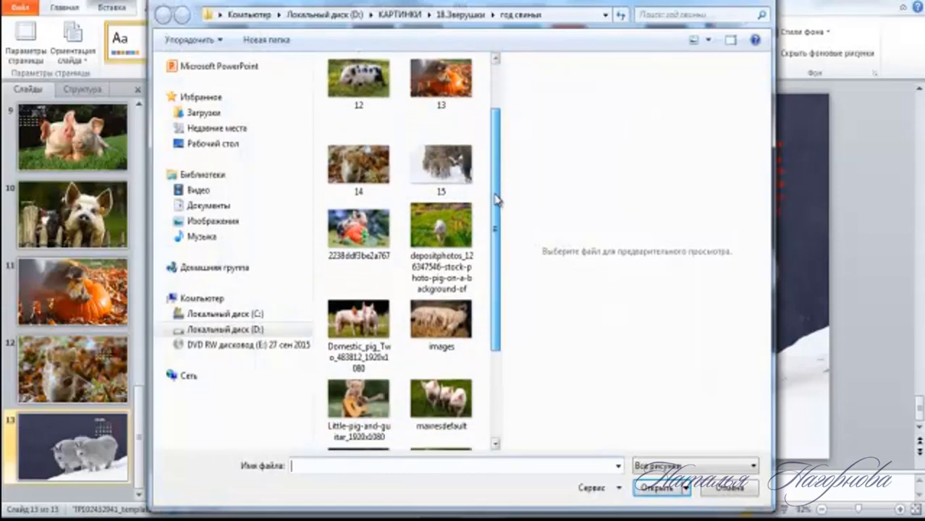
click(456, 173)
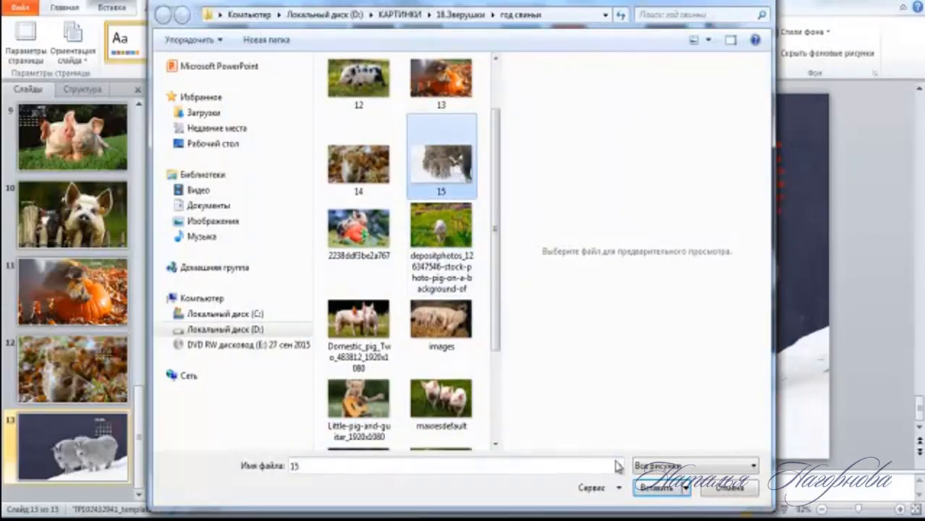
click(656, 489)
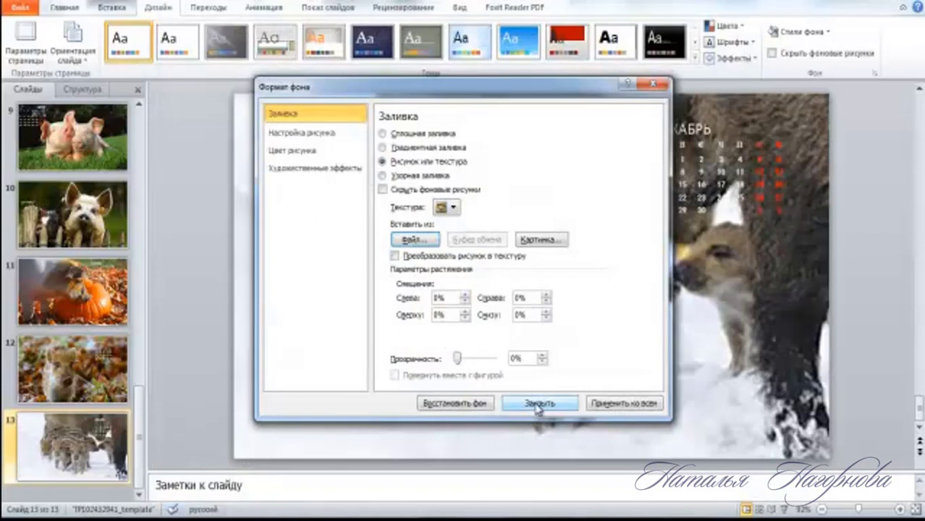
click(537, 406)
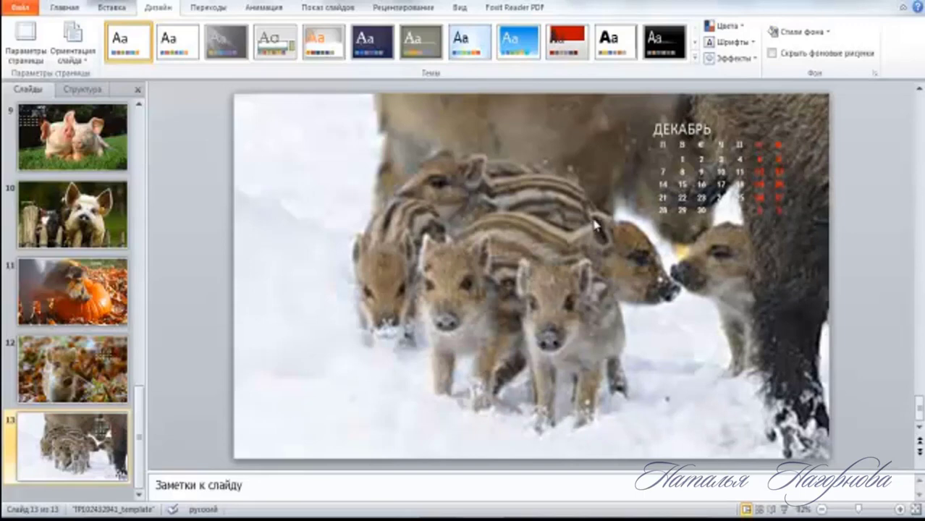
- Replace slide 13's background with the black-and-white spotted piglets photo
click(804, 32)
click(729, 193)
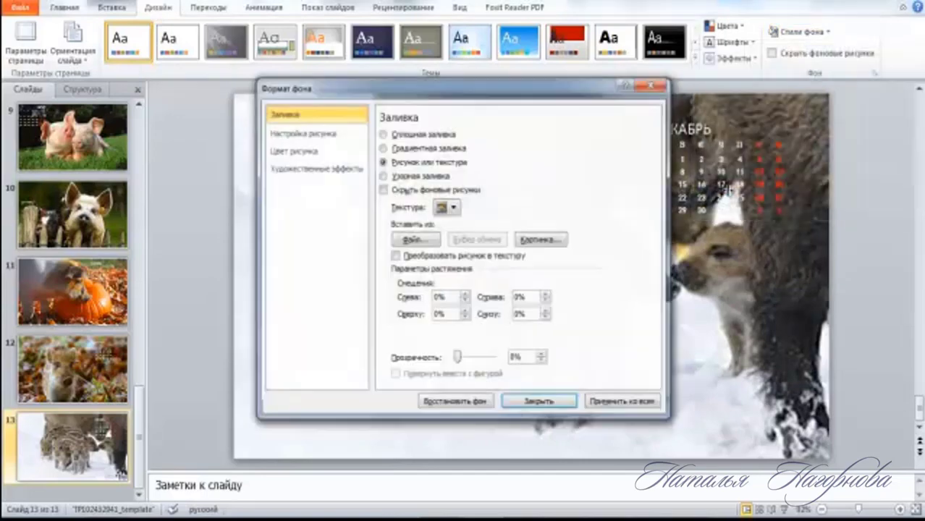
click(410, 240)
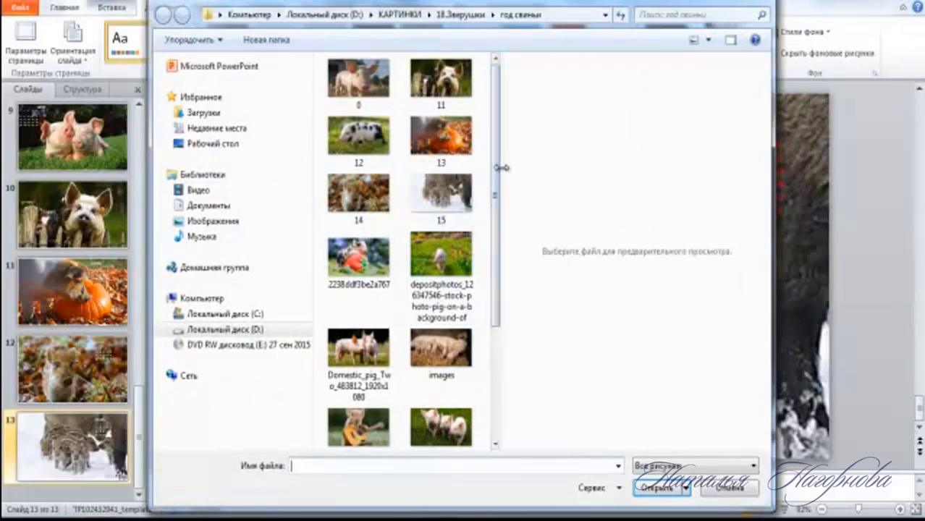
drag(498, 177, 496, 371)
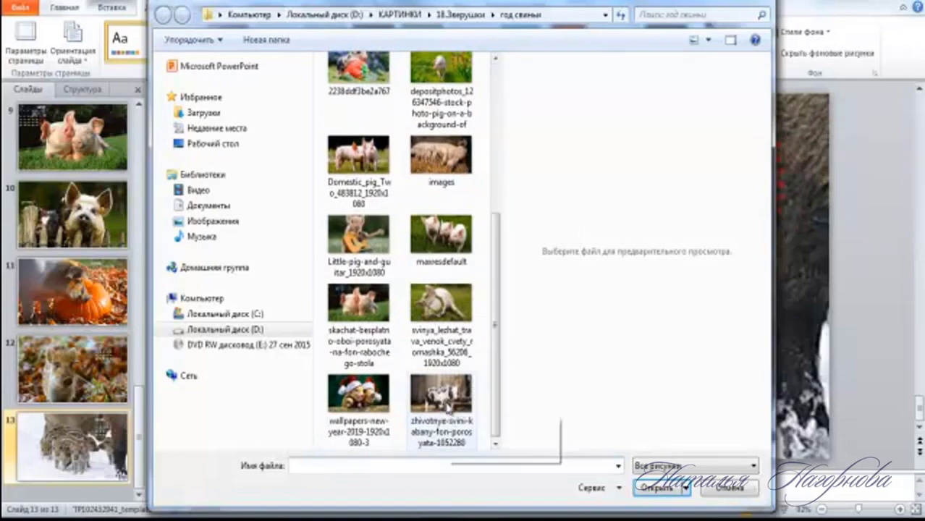
click(445, 404)
click(647, 489)
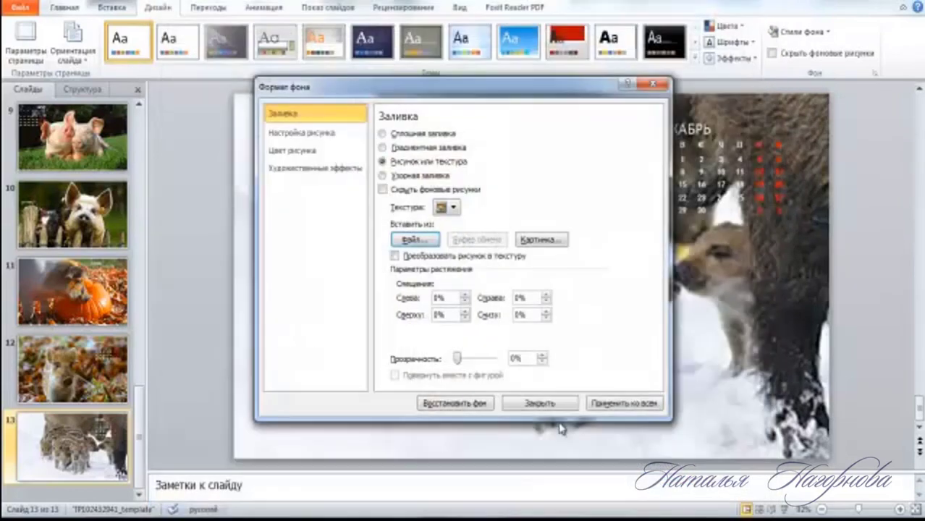
click(545, 405)
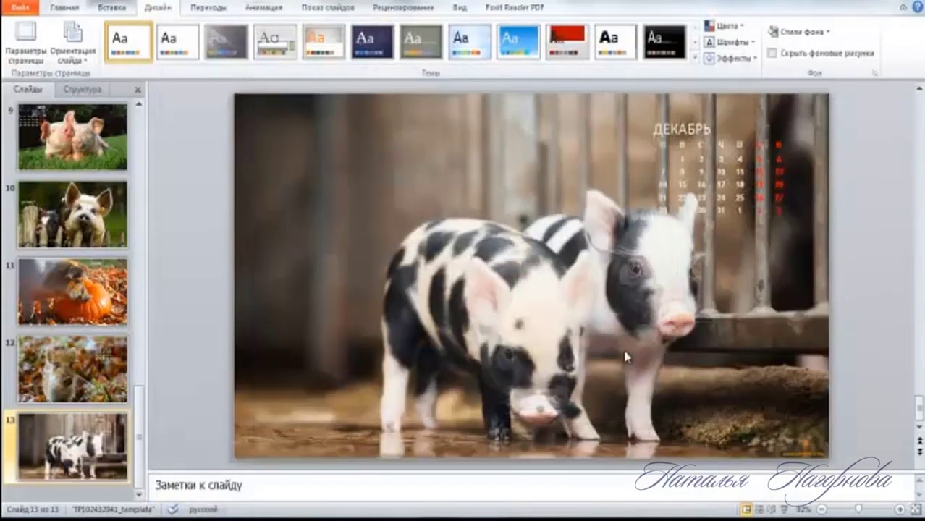
- Move the ДЕКАБРЬ table to the slide's top-left and enlarge it slightly
click(686, 145)
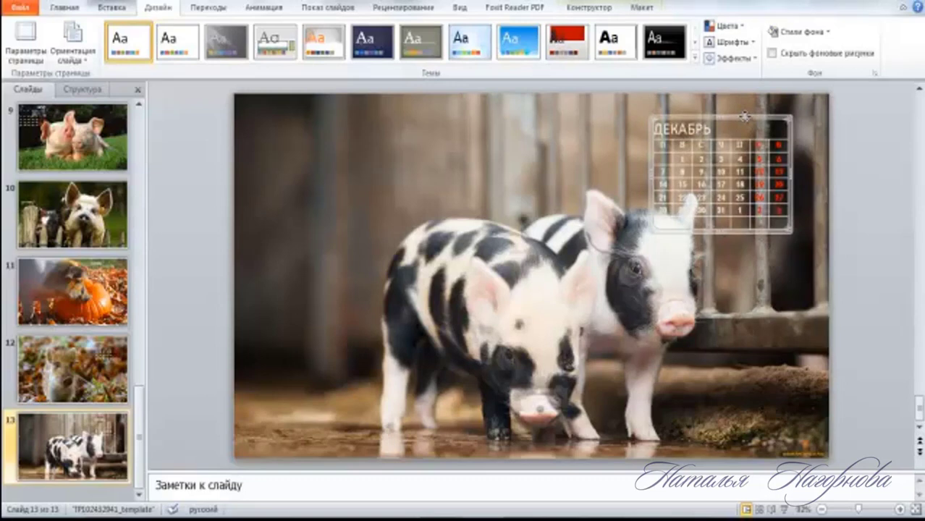
mouse_move(746, 119)
mouse_down()
mouse_move(581, 141)
mouse_move(342, 108)
mouse_up()
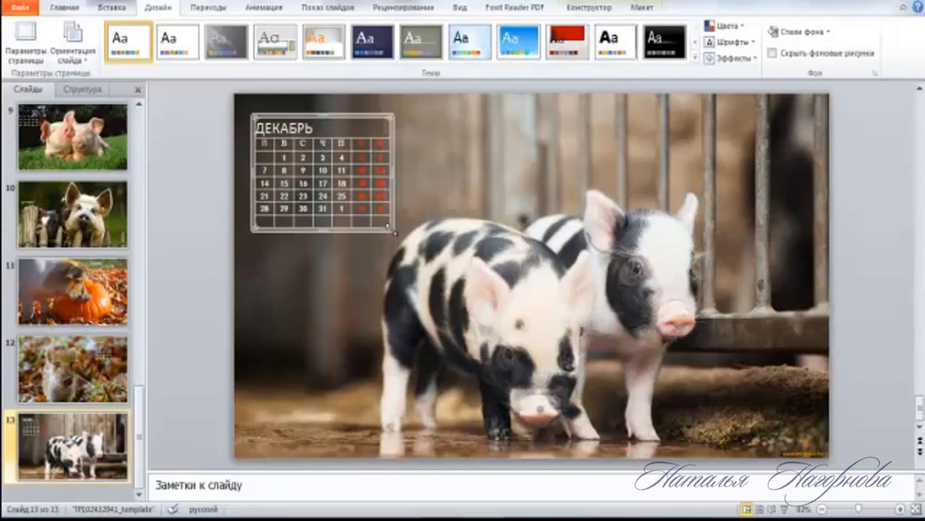
drag(391, 231, 402, 244)
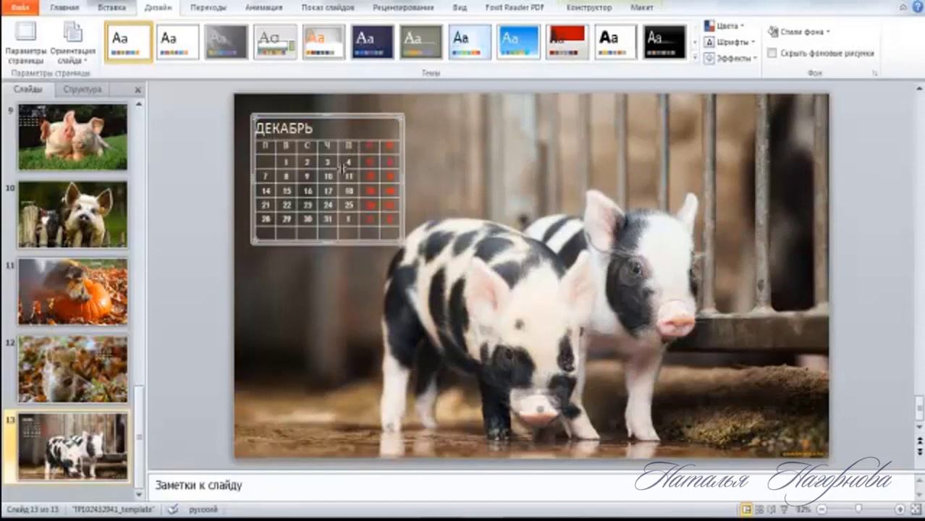
drag(315, 128, 248, 143)
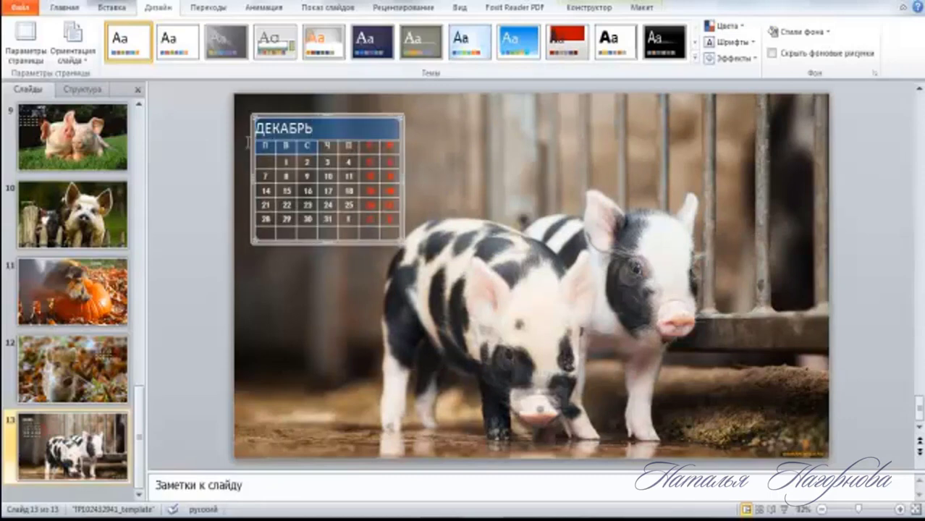
- Right-align the ДЕКАБРЬ heading in its header cell, then select the weekday date columns
click(311, 128)
double_click(313, 128)
mouse_move(289, 116)
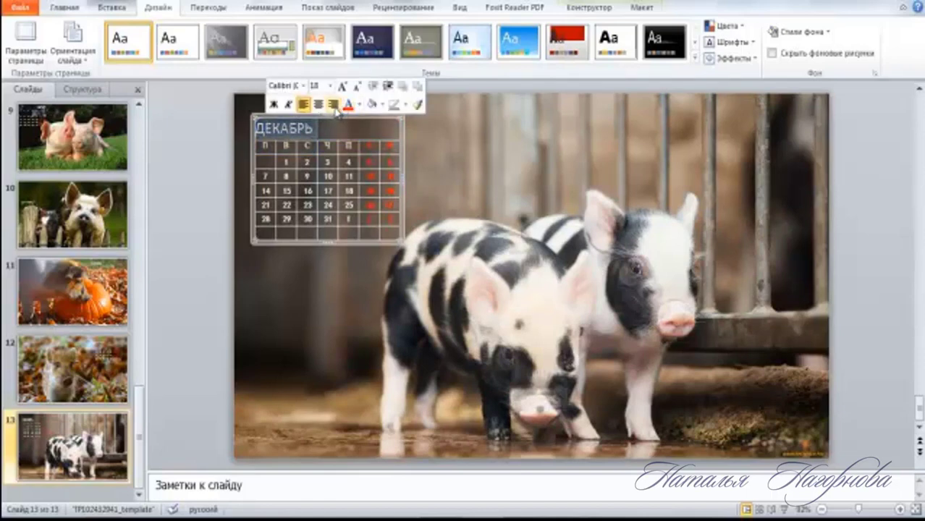
click(334, 106)
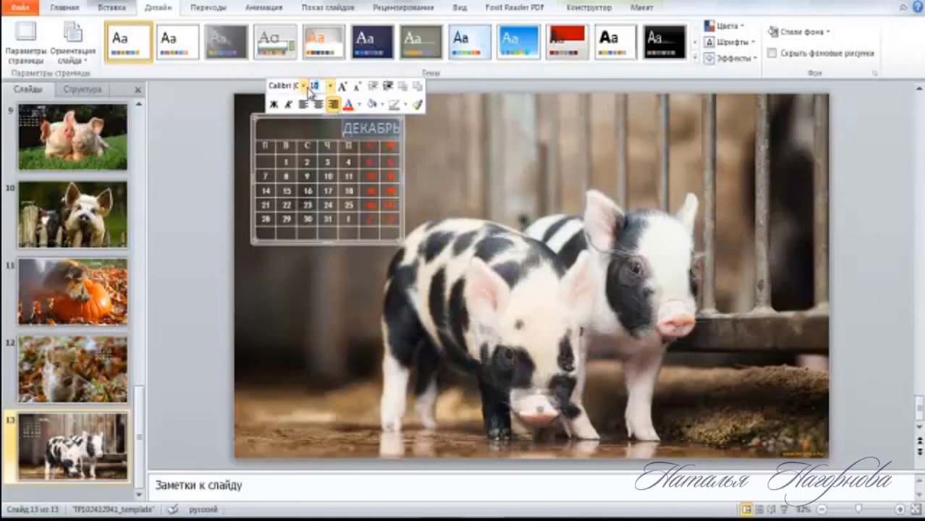
click(310, 86)
mouse_move(265, 145)
mouse_down()
mouse_move(349, 164)
mouse_move(351, 227)
mouse_up()
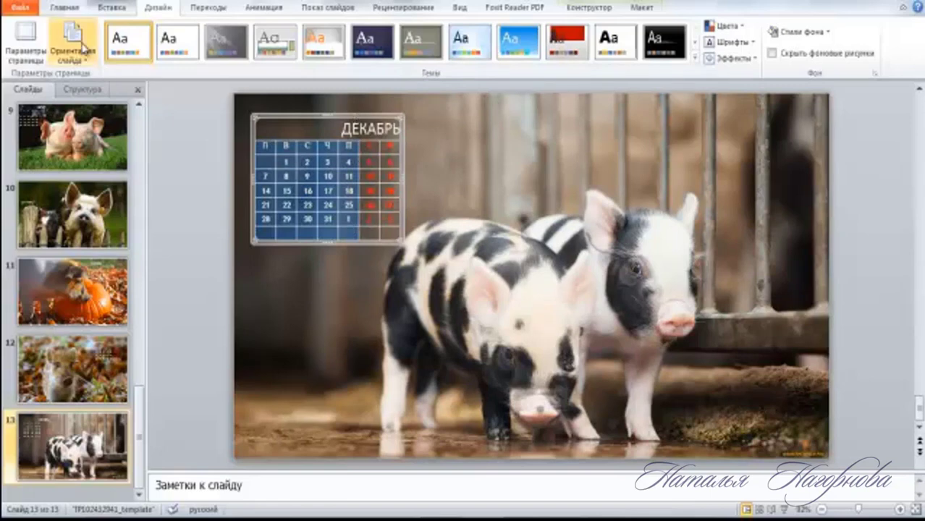
- Enlarge the selected weekday dates' font to 11
click(64, 7)
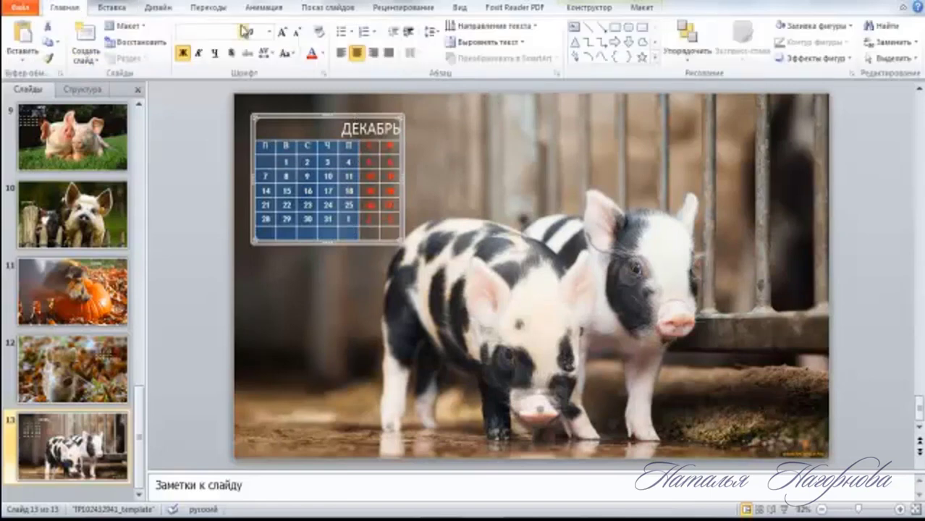
click(282, 33)
click(282, 32)
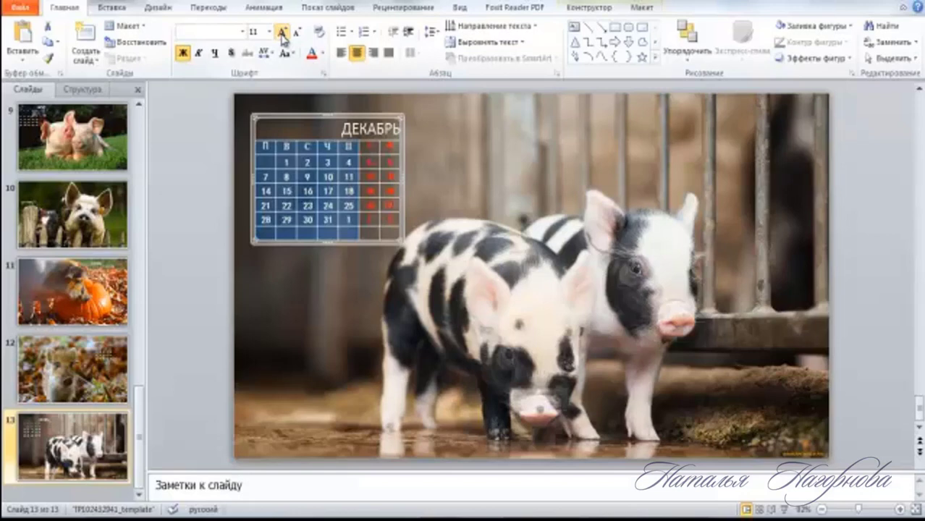
click(368, 147)
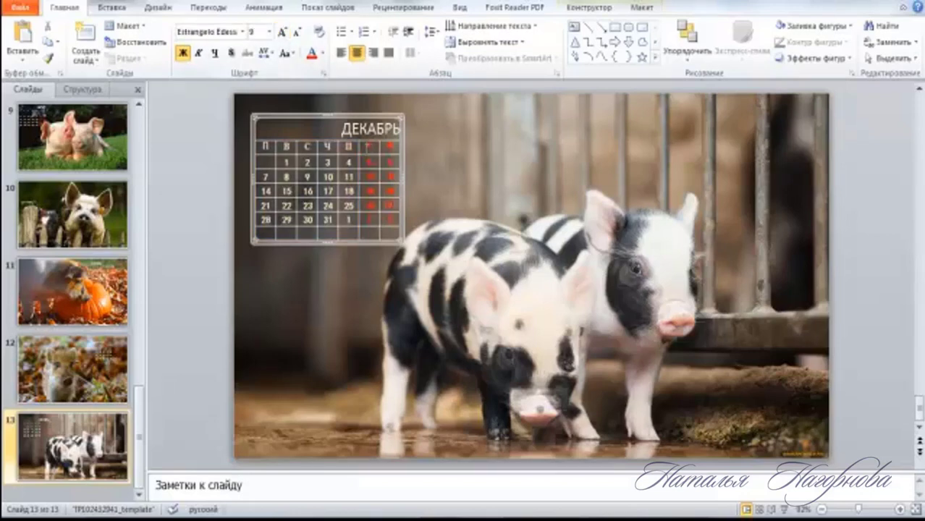
- Enlarge the Saturday and Sunday date cells' font to 11 as well
drag(368, 147, 391, 191)
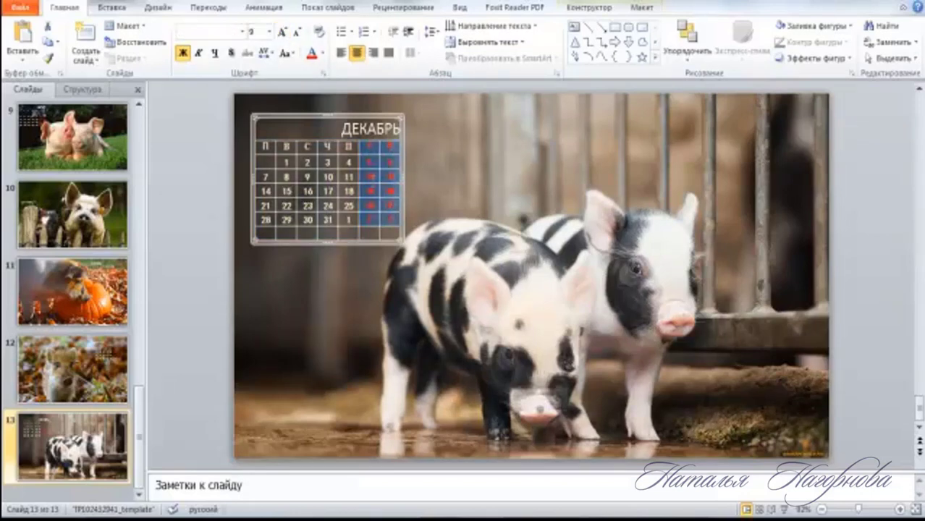
click(281, 32)
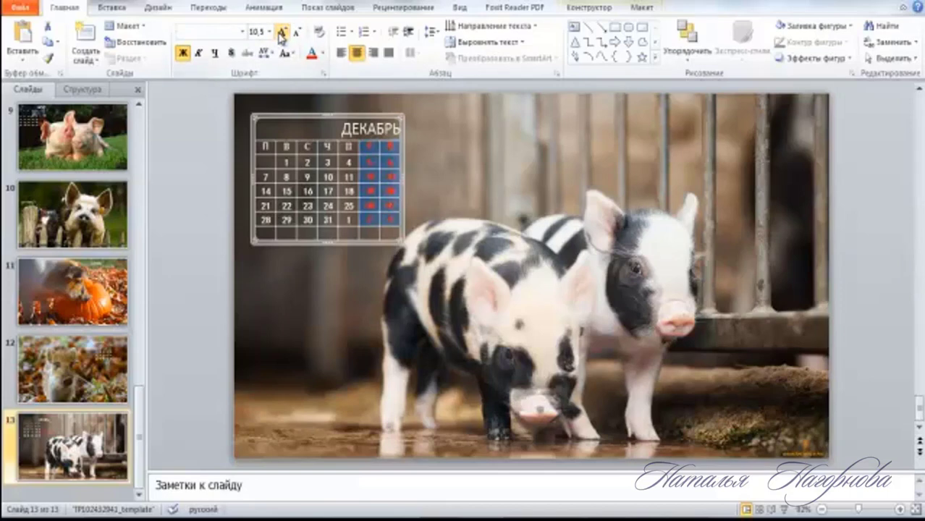
click(282, 33)
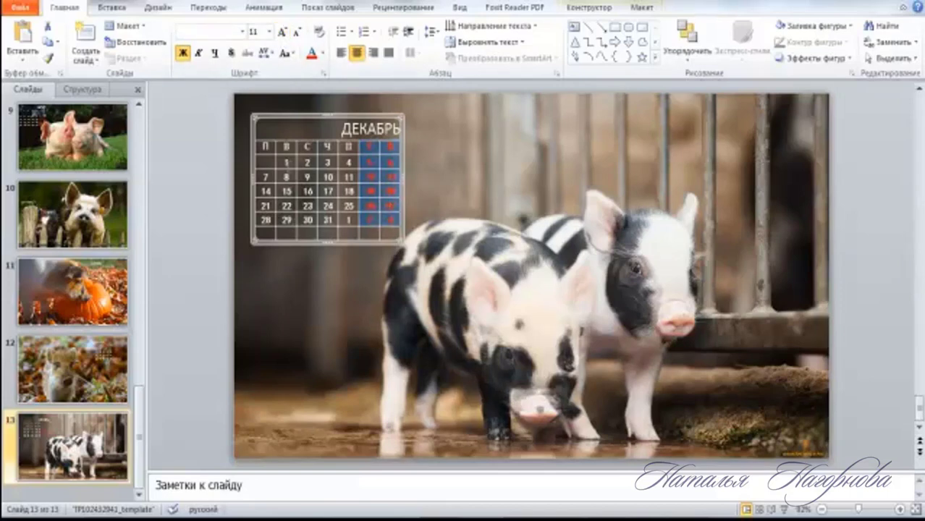
click(265, 149)
- Delete the 1s from the Tuesday and Saturday cells and enter 3 in the first row
double_click(285, 162)
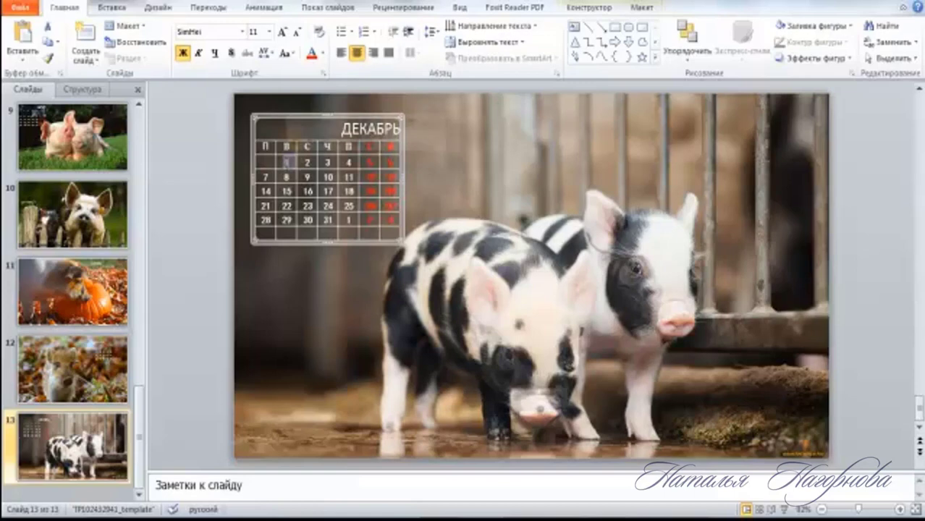
key(Delete)
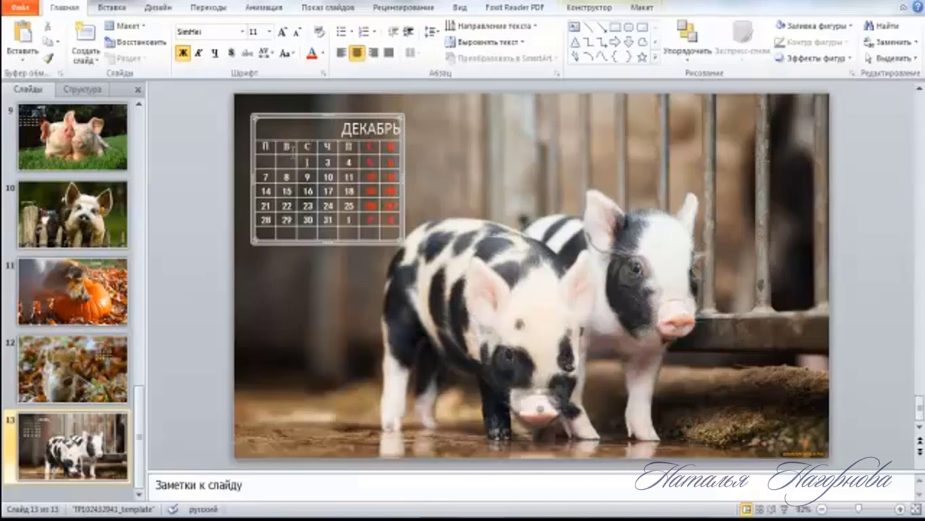
key(Right)
key(Delete)
text(3)
key(Right)
- Renumber the following dates, changing the fourth row's 14 and 15 to 9 and 10
key(Delete)
text(5)
text(8)
text(6)
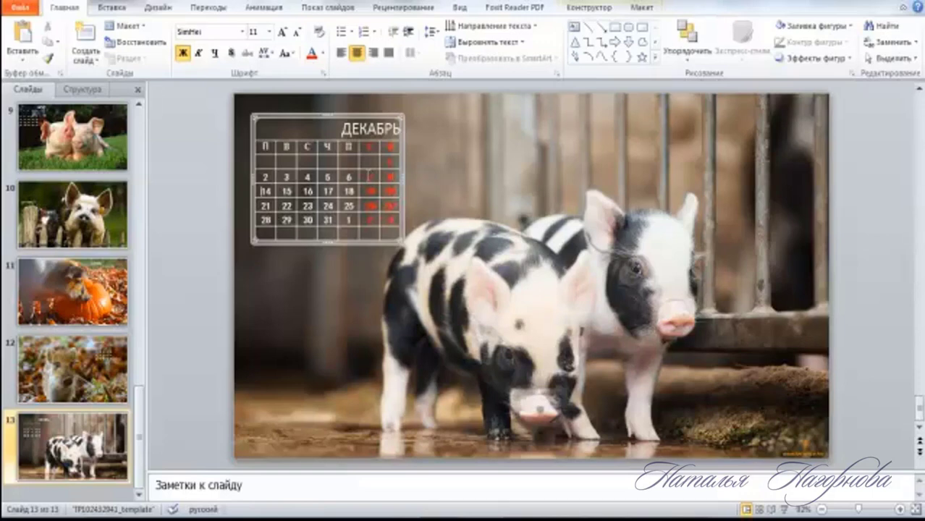
key(BackSpace)
key(BackSpace)
text(9)
key(BackSpace)
key(BackSpace)
text(10)
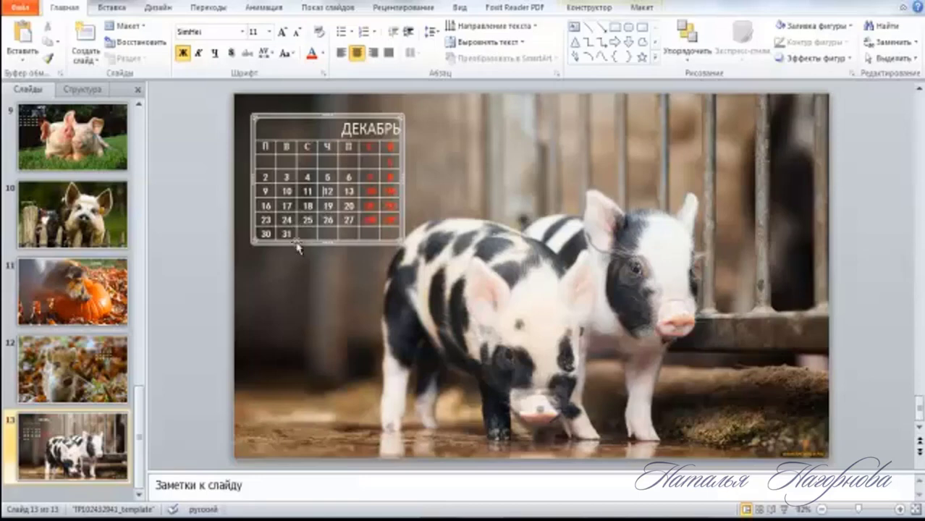
click(327, 304)
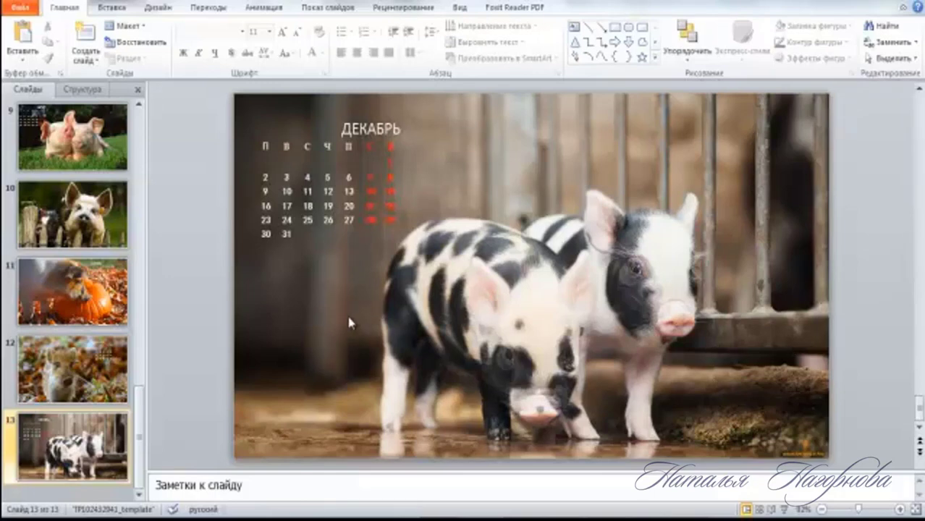
click(312, 178)
double_click(307, 176)
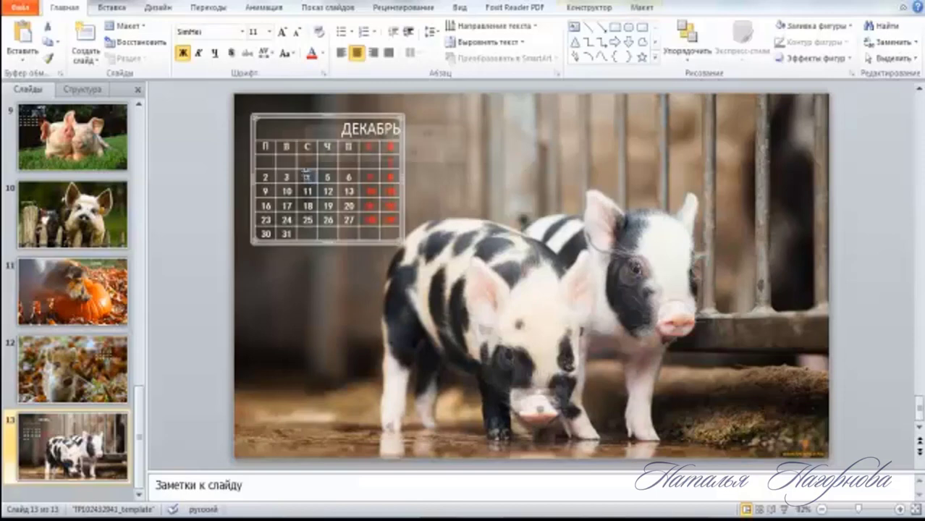
click(282, 33)
click(282, 33)
click(283, 33)
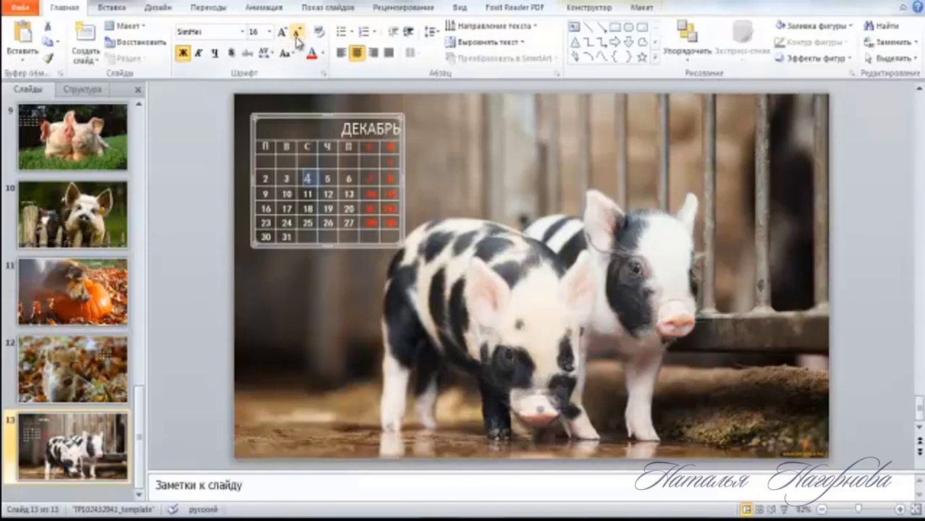
click(297, 33)
click(297, 33)
click(296, 34)
click(867, 387)
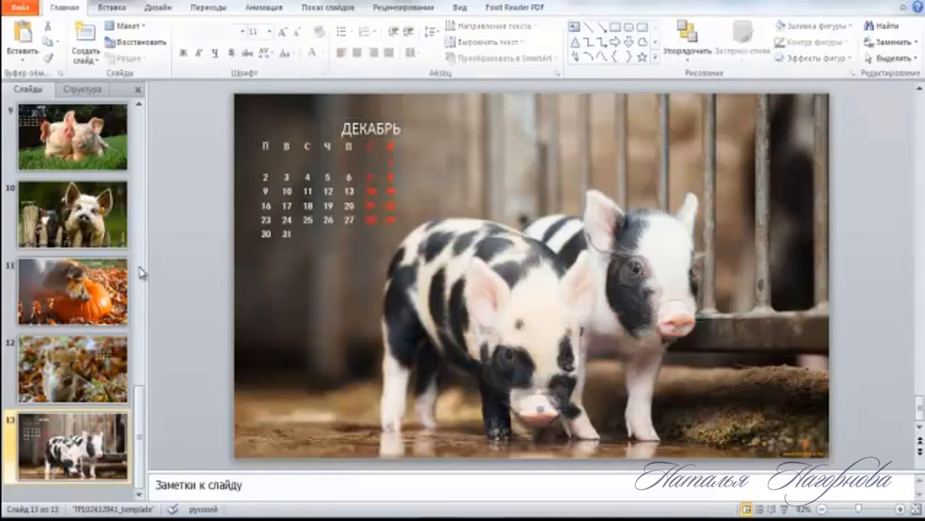
- Review slide 1 and the January to April slides in turn, ending on May
scroll(67, 275, up, 10)
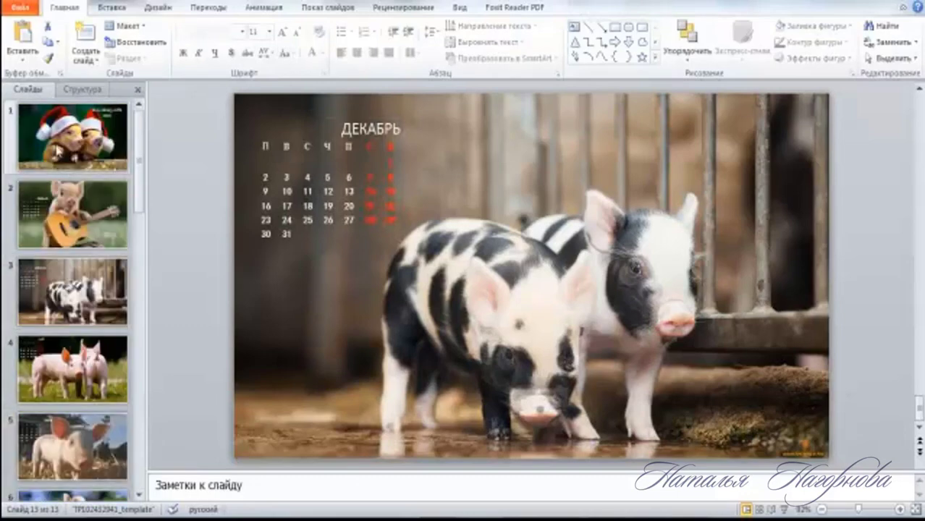
click(73, 136)
click(103, 214)
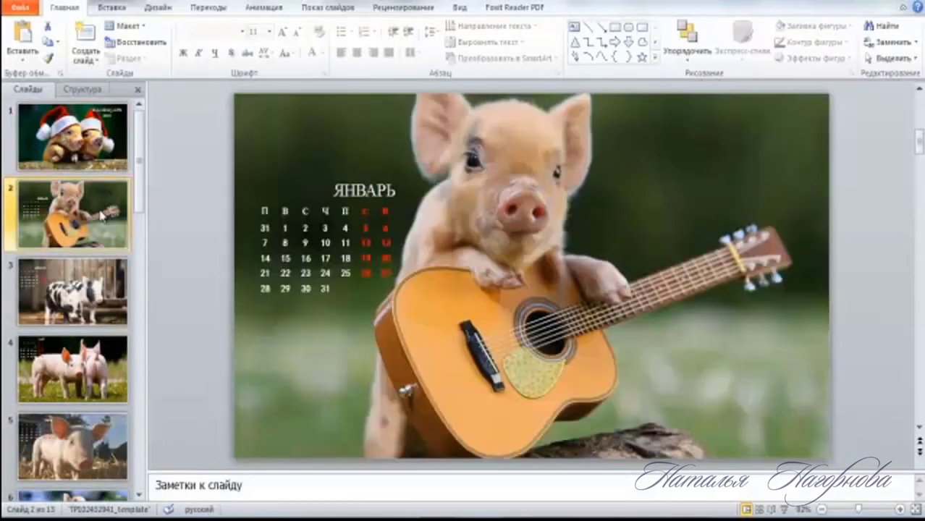
click(107, 264)
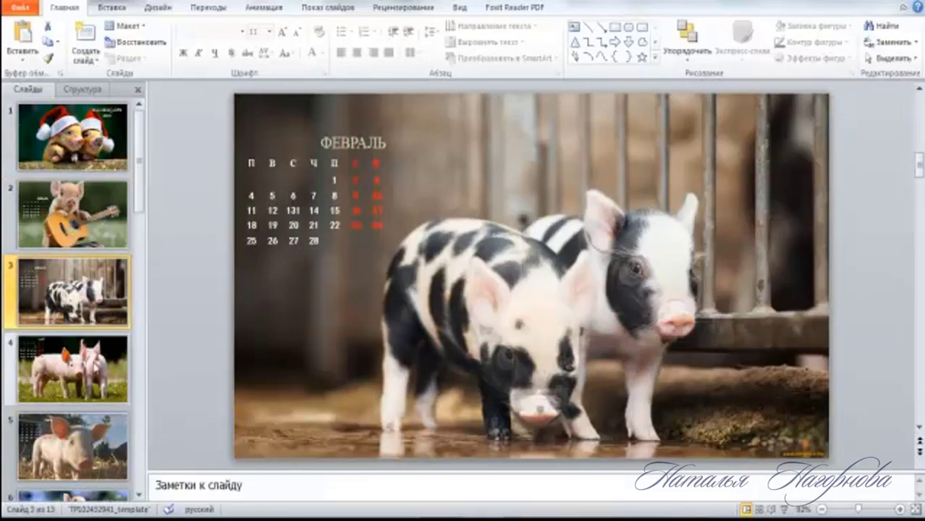
click(98, 369)
click(113, 448)
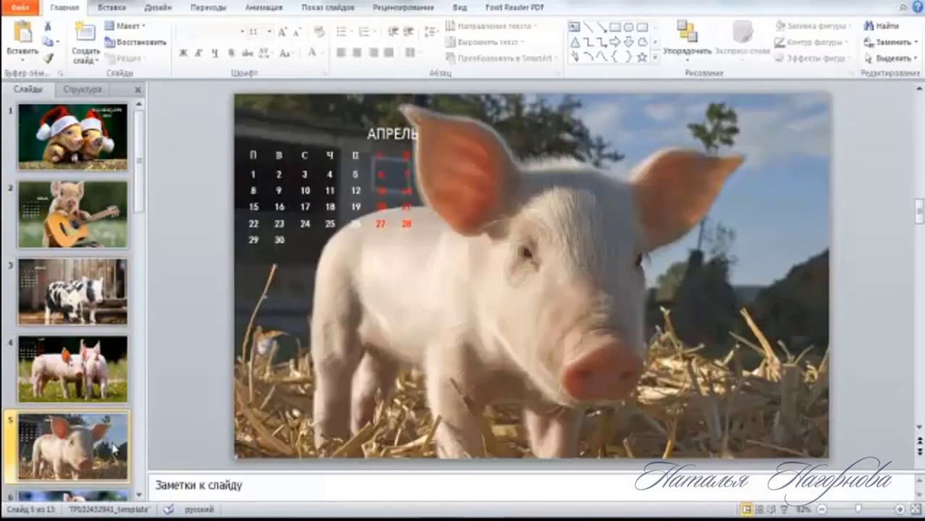
scroll(114, 448, down, 1)
click(115, 469)
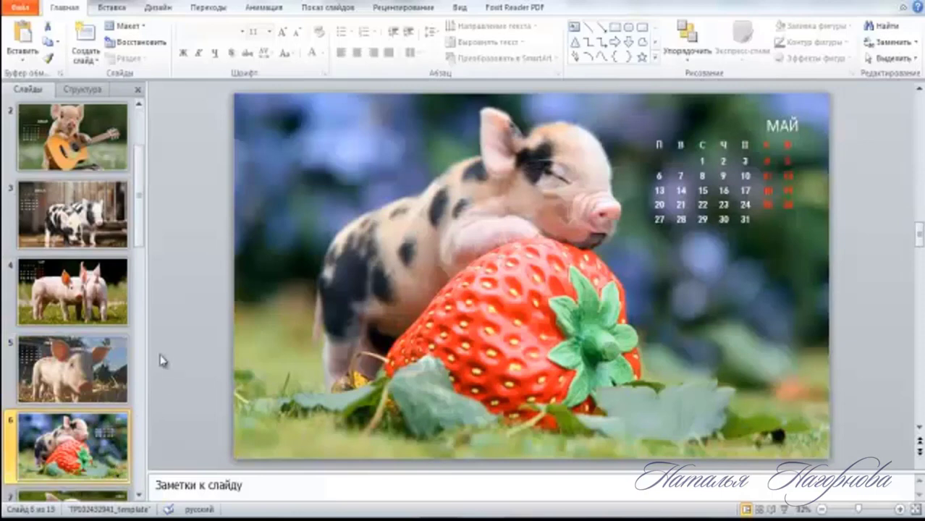